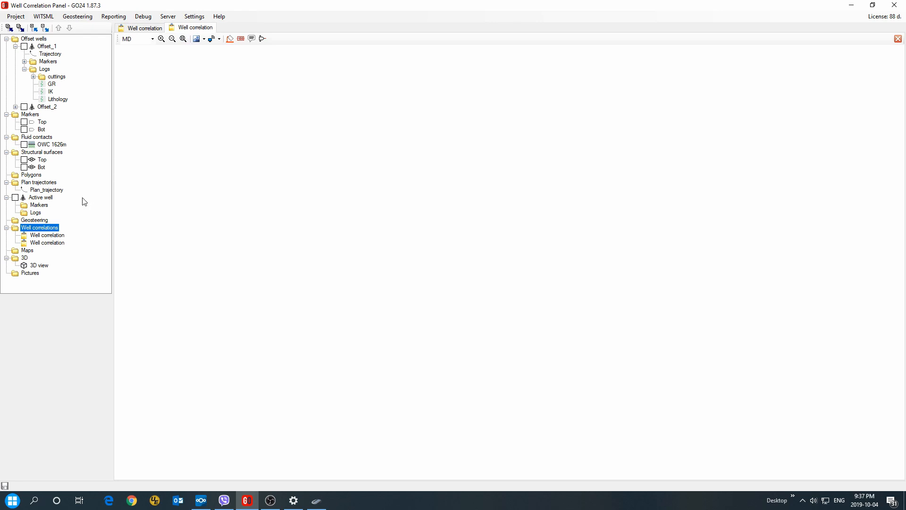
Rename the second well correlation to Well correlation2
left_click(47, 244)
left_click(103, 311)
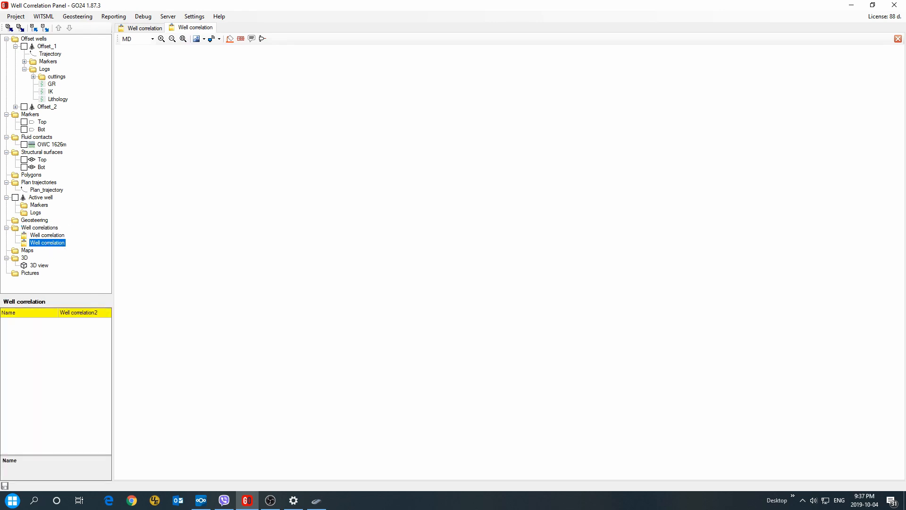
key("Return")
Remove the Well correlation2 log board from the project and confirm its removal
right_click(57, 244)
left_click(76, 255)
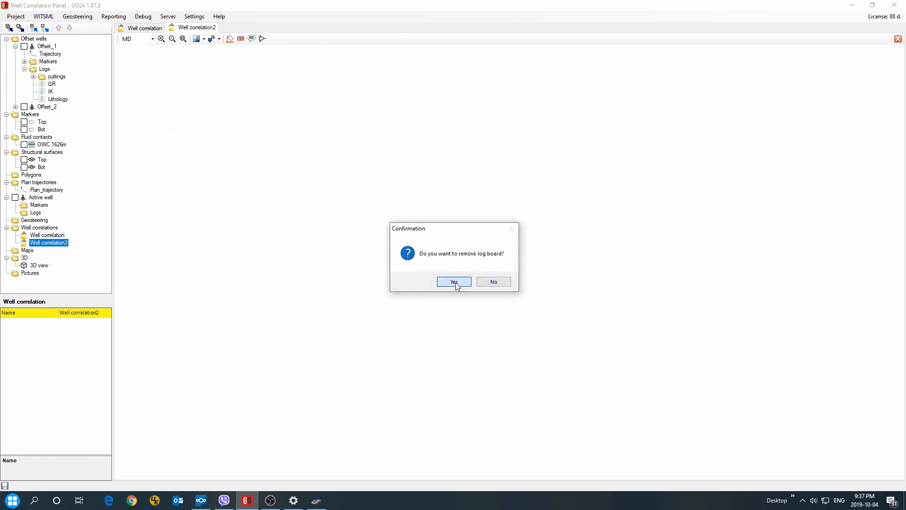
left_click(454, 282)
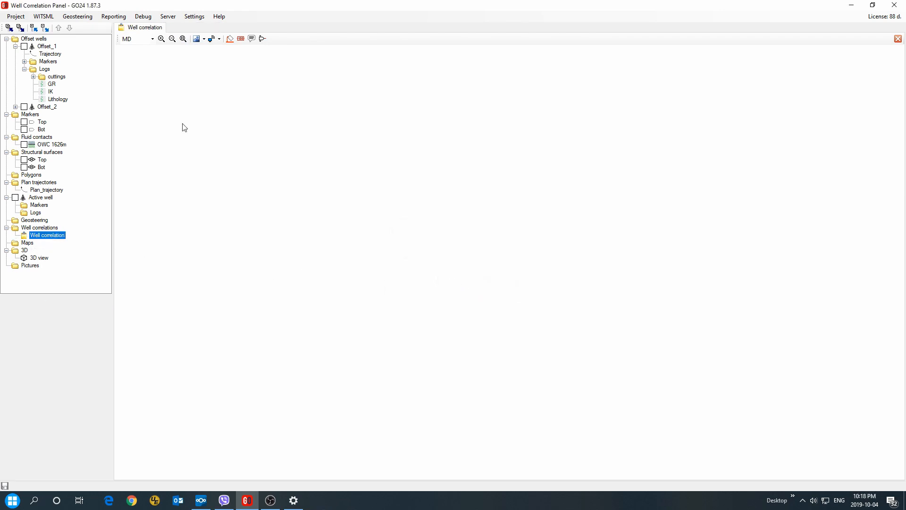
Add the Offset_1 well to the well correlation and display its GR log in the existing track
left_click(24, 47)
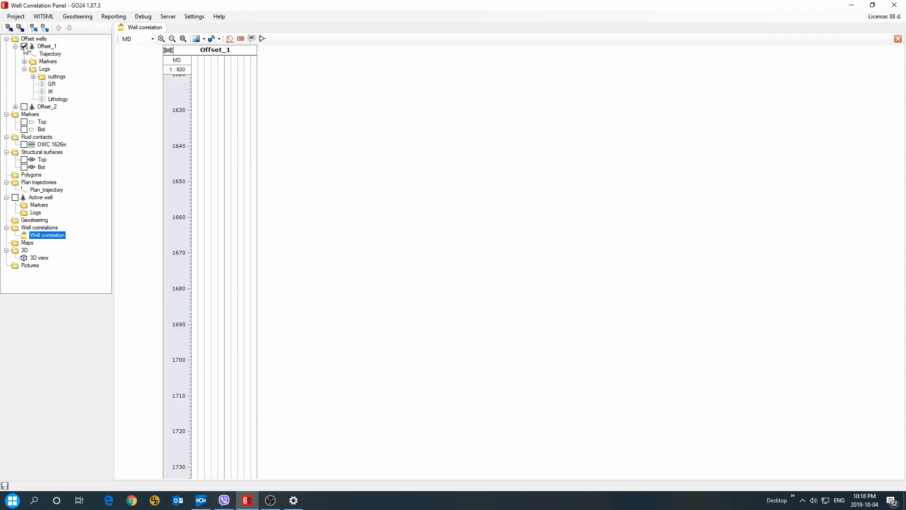
left_click(206, 77)
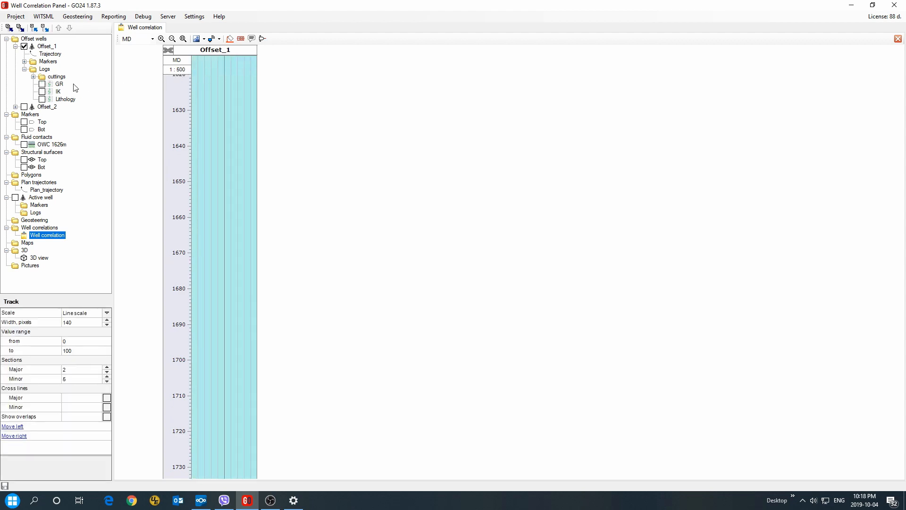
left_click(42, 85)
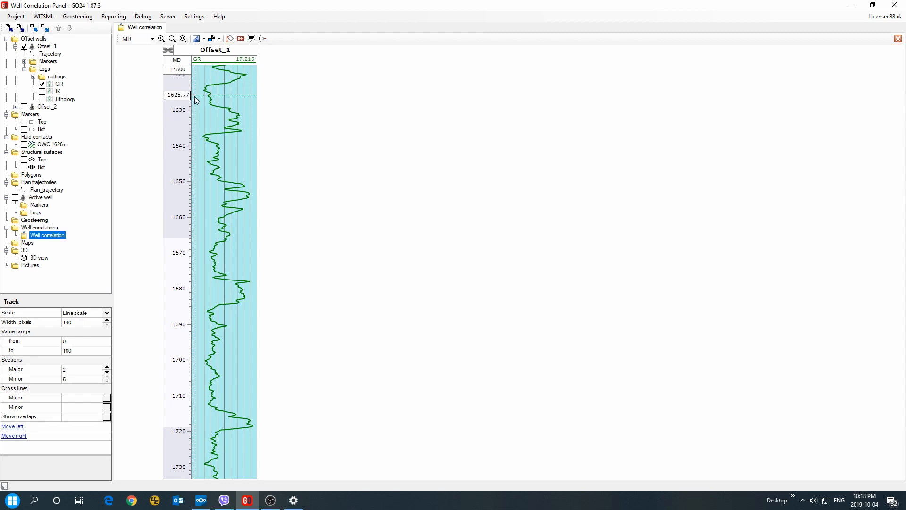
Examine the Offset_1 GR curve along the well depth at closer and wider depth scales
scroll(220, 222, "up", 5)
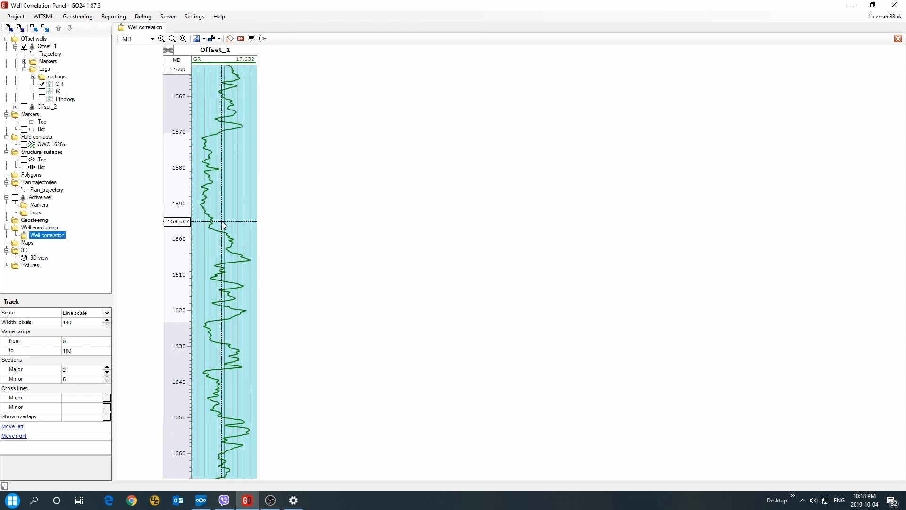
scroll(223, 222, "down", 5)
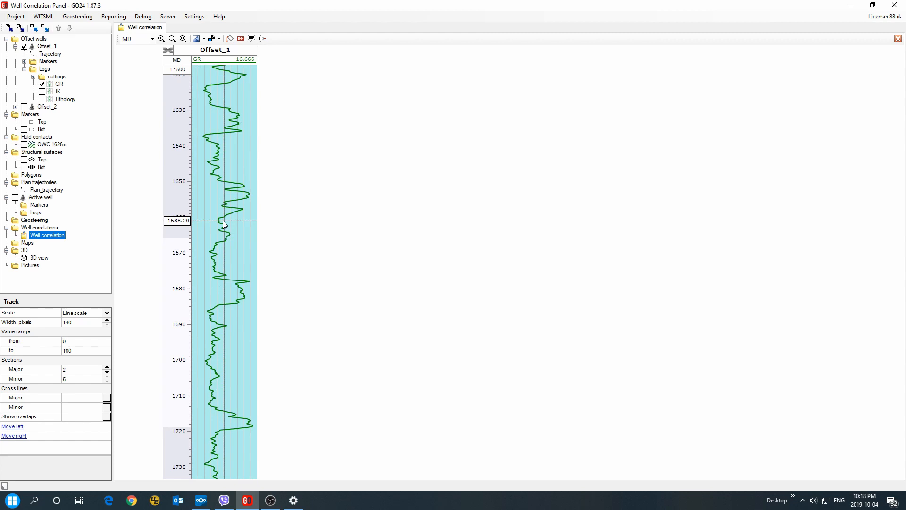
scroll(224, 221, "up", 10)
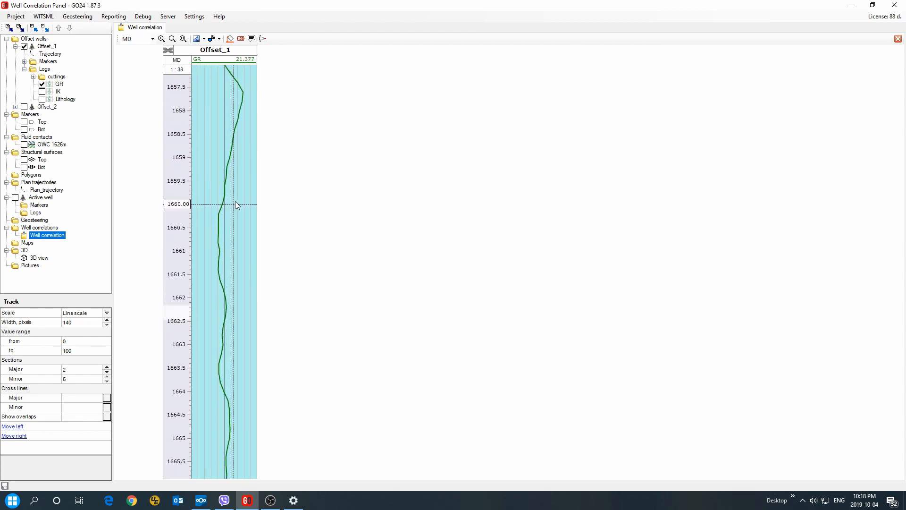
scroll(236, 208, "down", 10)
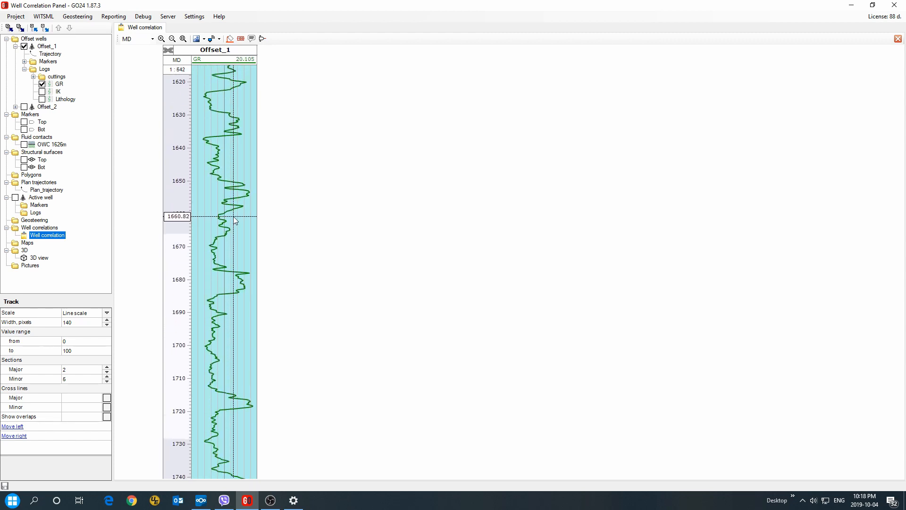
scroll(235, 220, "down", 2)
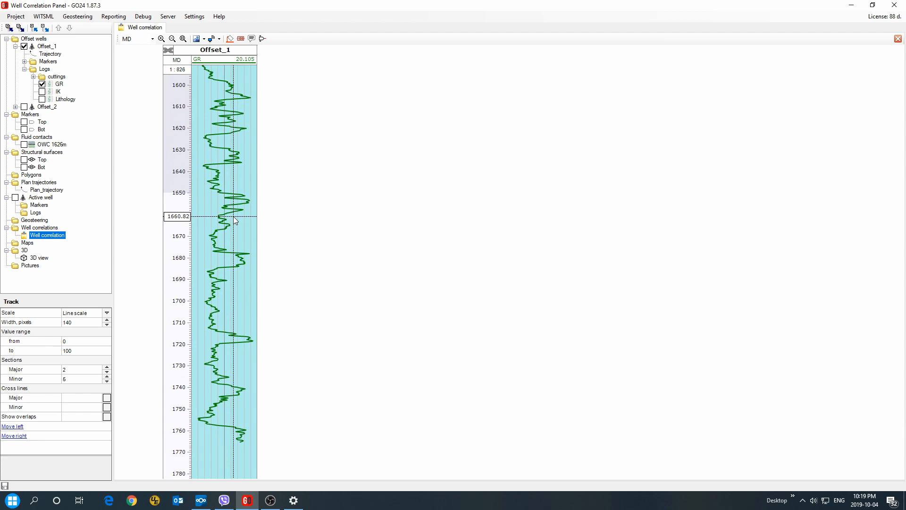
Add an empty track to Offset_1 and remove that track again
right_click(243, 50)
left_click(257, 54)
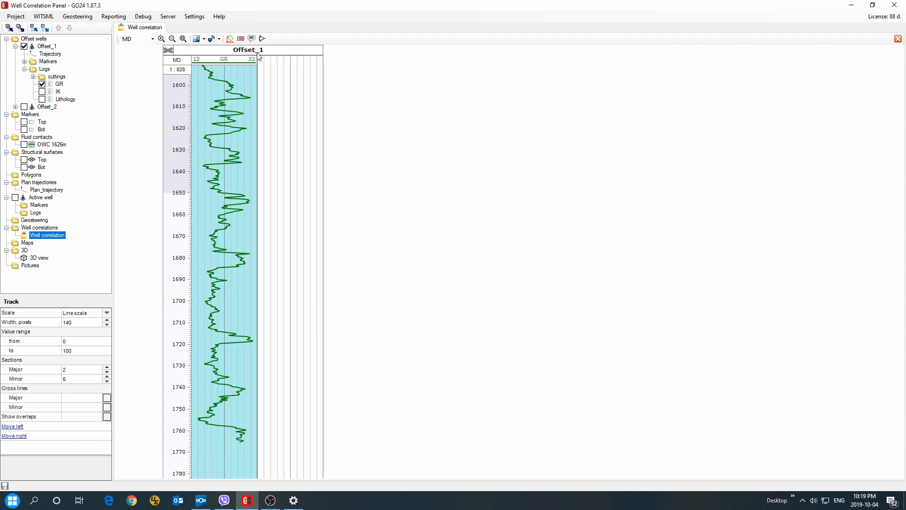
left_click(269, 66)
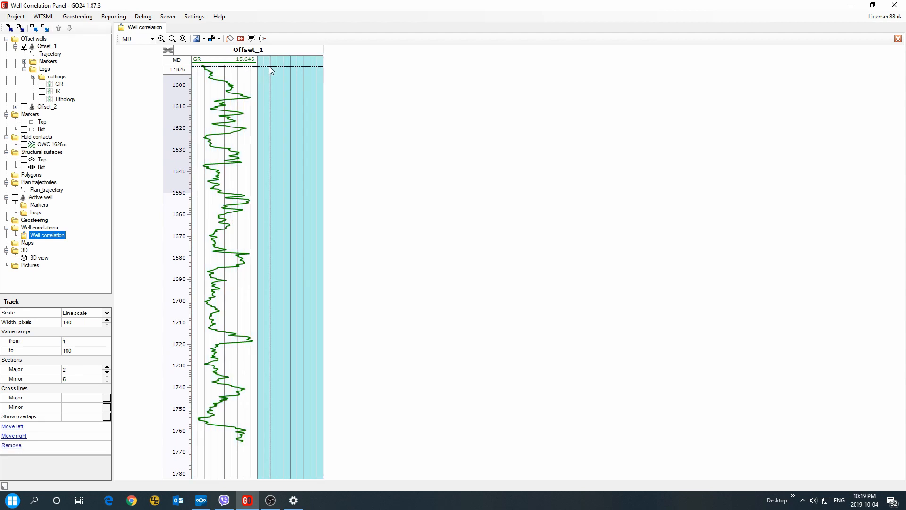
right_click(270, 66)
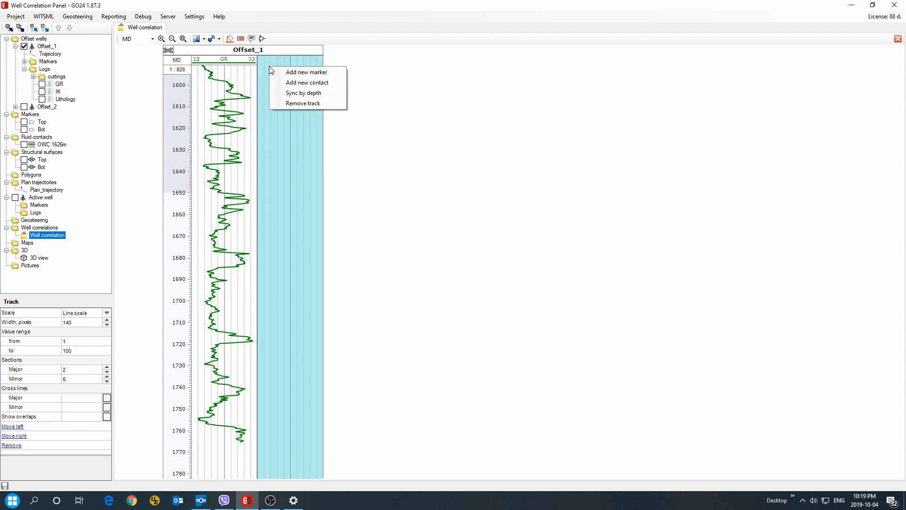
left_click(291, 104)
Add a second track to Offset_1 and display the IK log in it
left_click(243, 51)
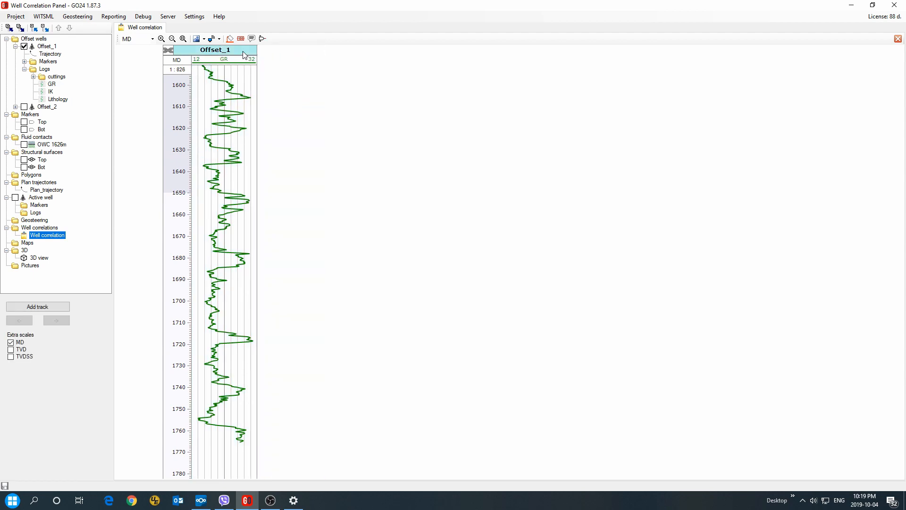
left_click(50, 307)
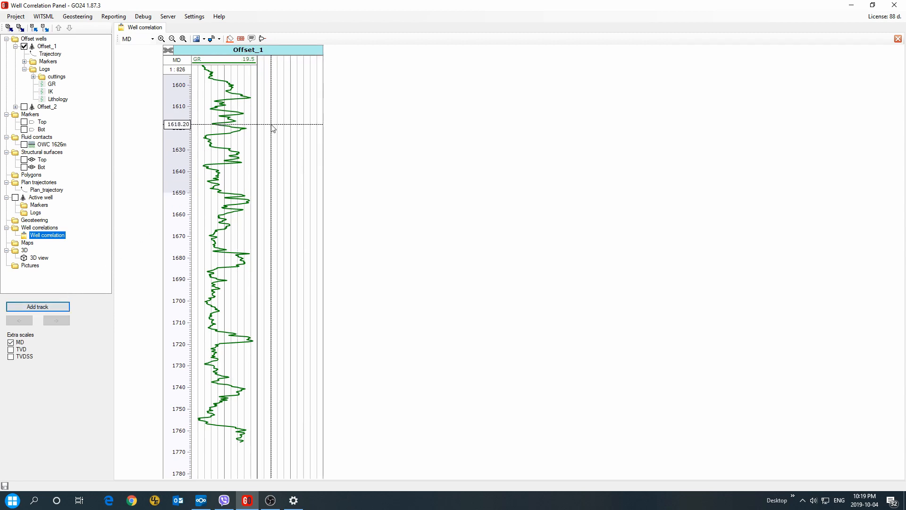
left_click(273, 128)
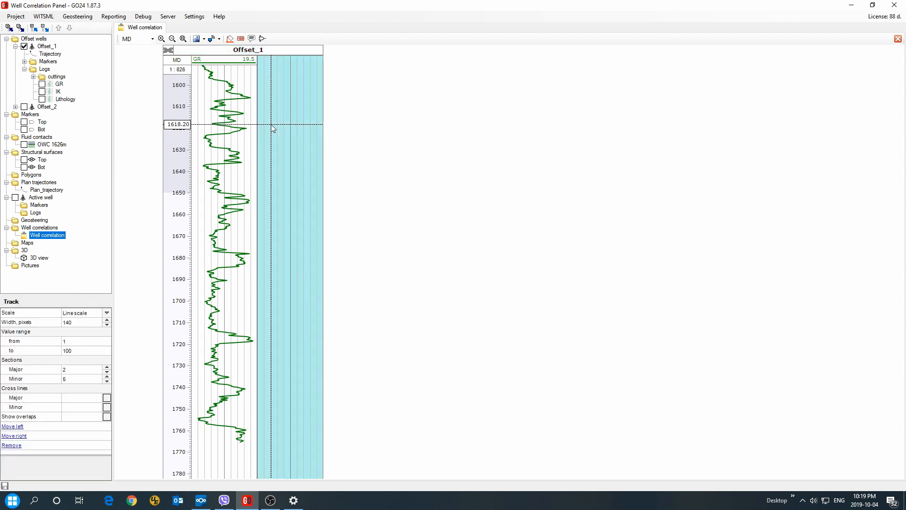
left_click(42, 92)
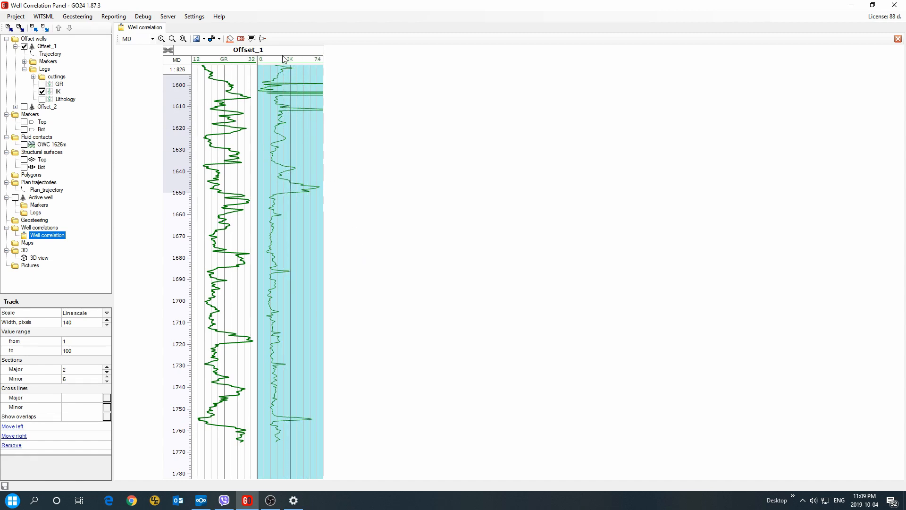
Set the IK curve's value range from 1 to 100
left_click(276, 72)
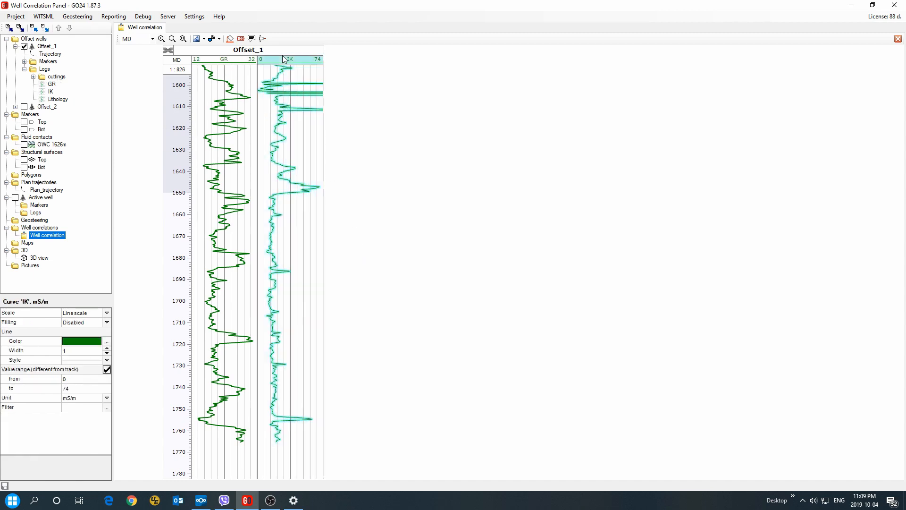
left_click(96, 379)
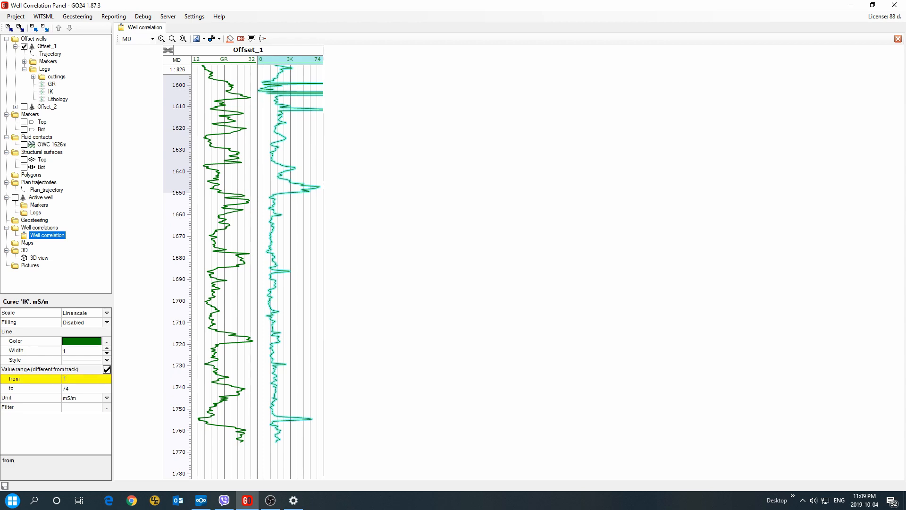
type("1")
left_click(87, 390)
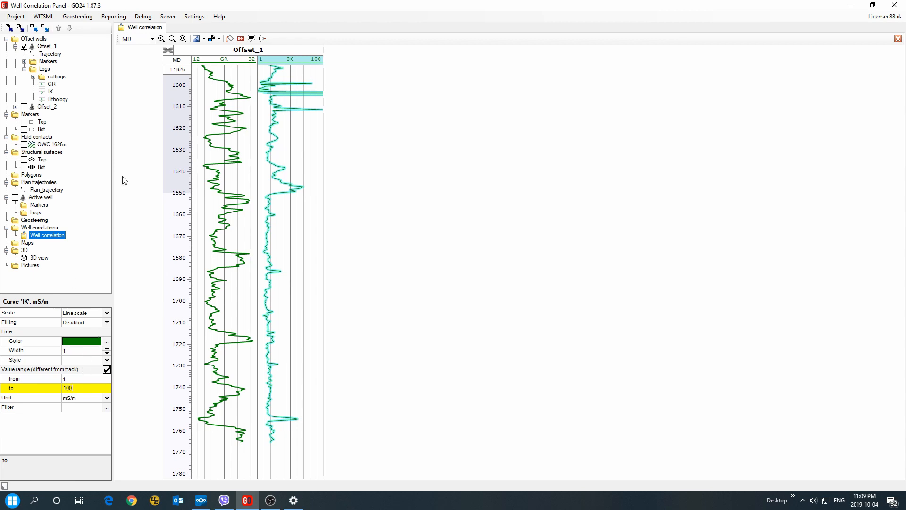
Fill the area below the GR curve with a color palette ranging from 12 to 32
left_click(223, 60)
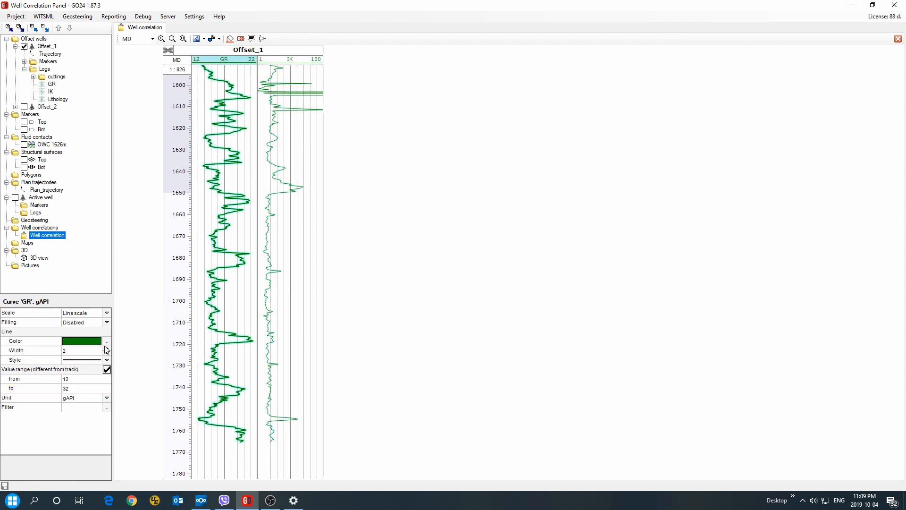
left_click(106, 322)
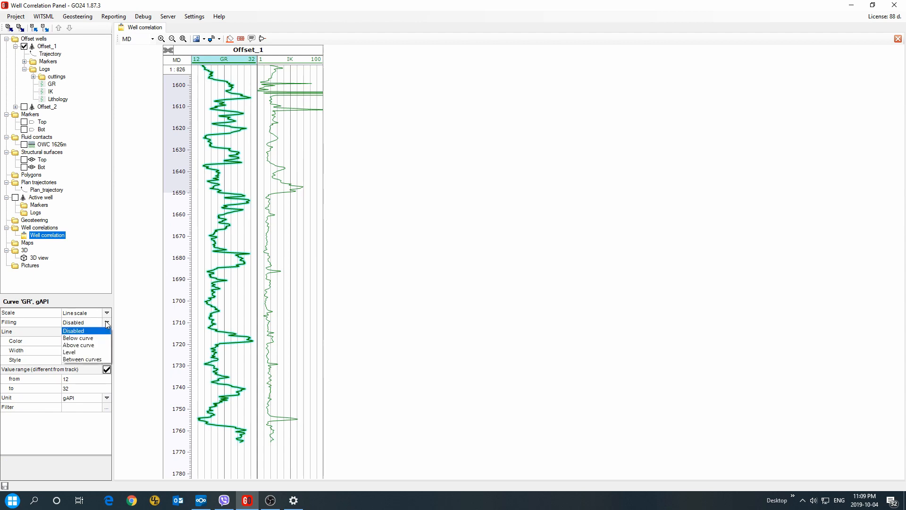
left_click(97, 338)
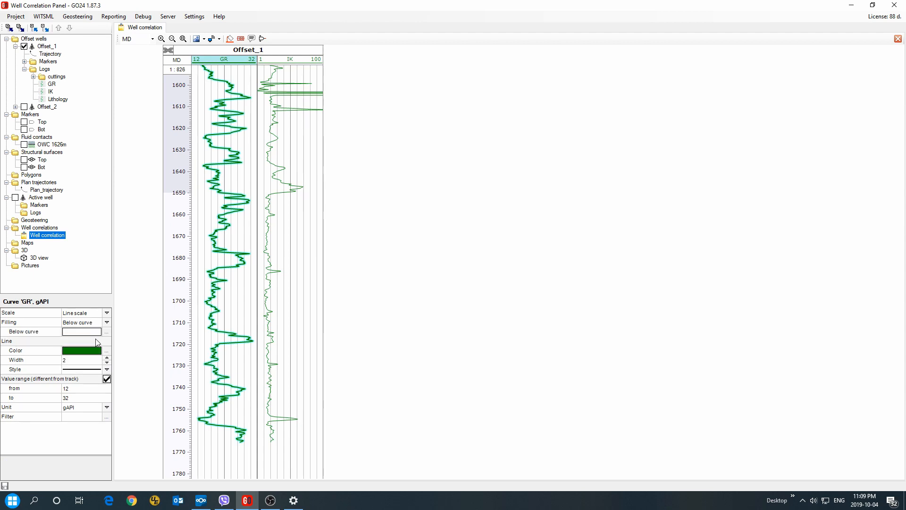
left_click(100, 331)
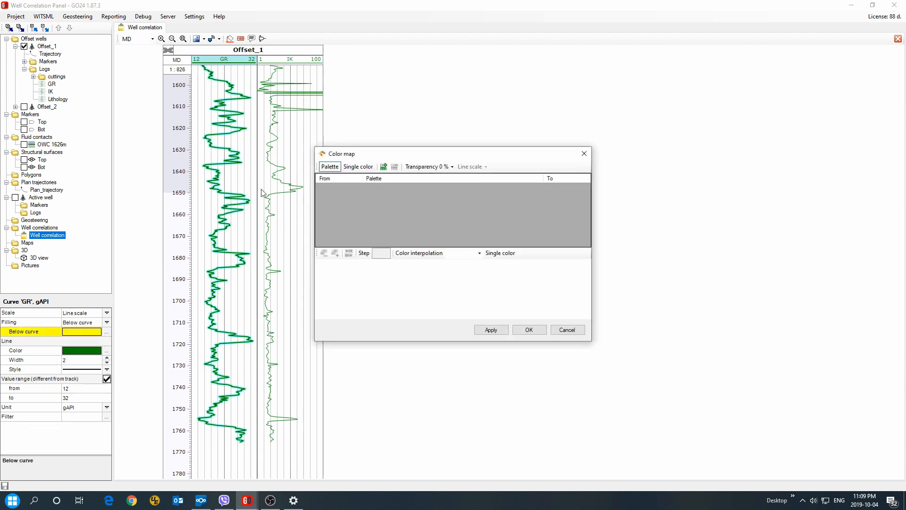
left_click(383, 166)
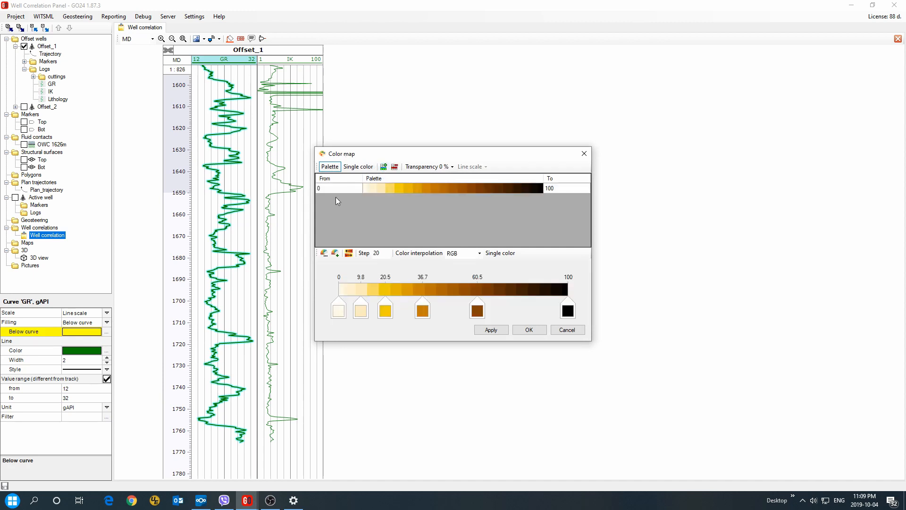
left_click(558, 187)
type("32")
left_click(492, 329)
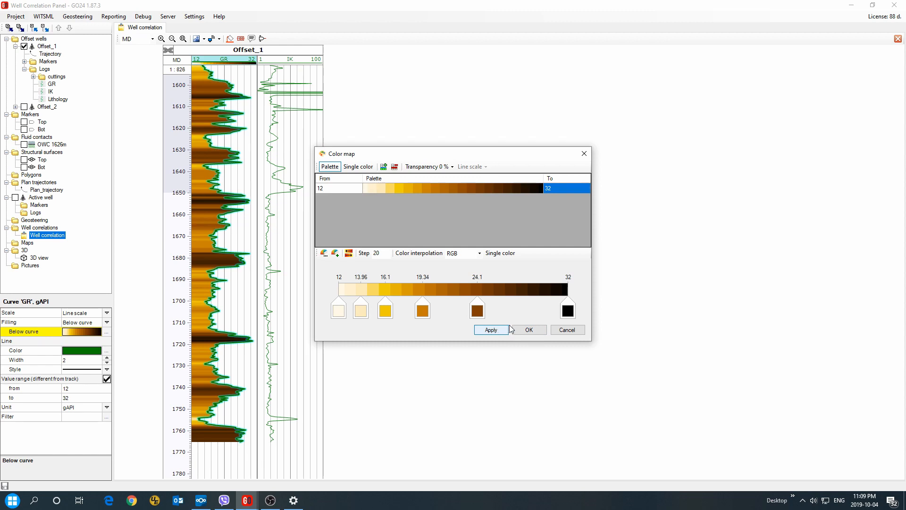
left_click(529, 330)
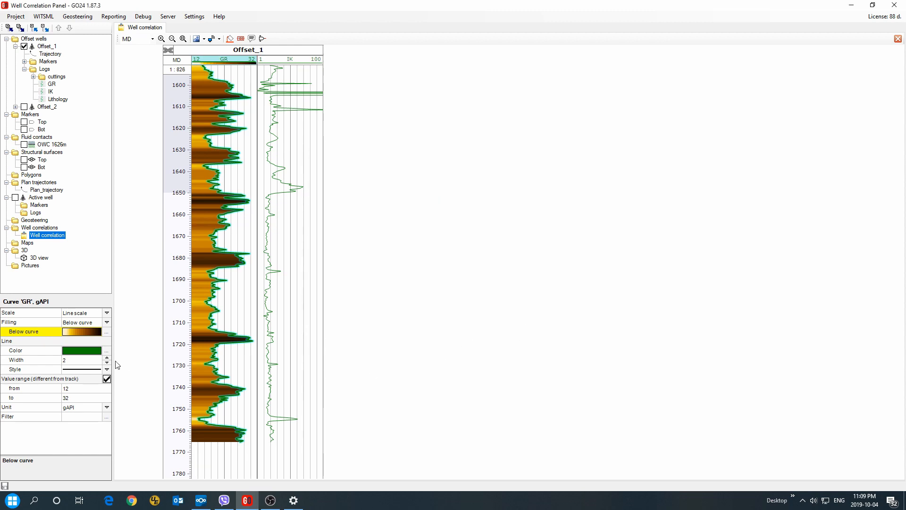
Change the IK curve's line color to blue and its line width to 2
left_click(272, 101)
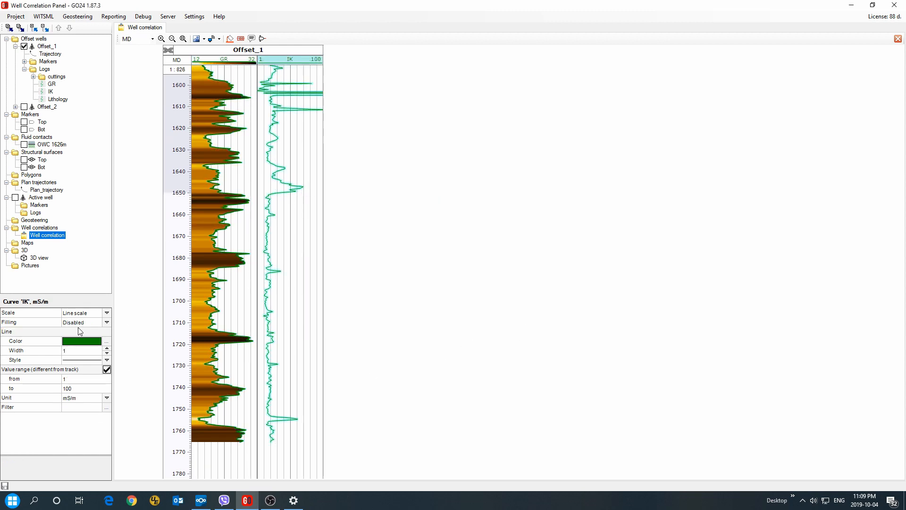
left_click(107, 342)
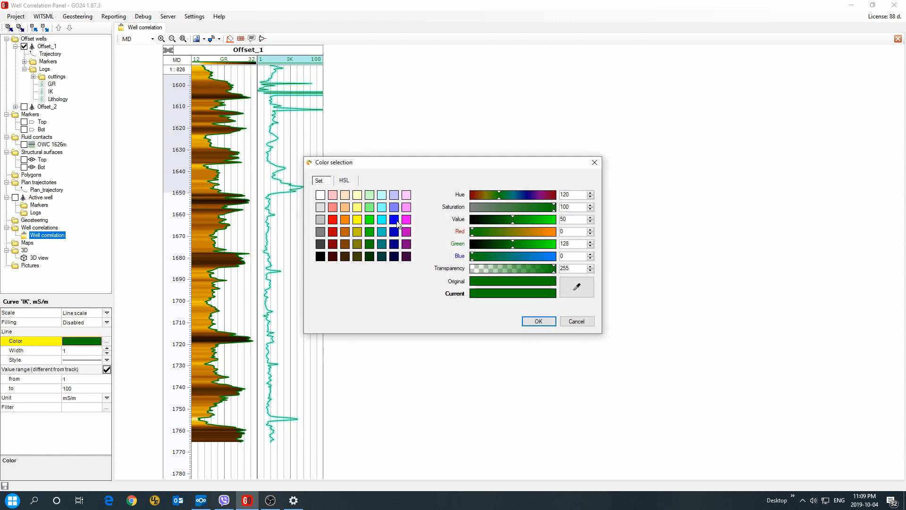
left_click(395, 220)
left_click(538, 322)
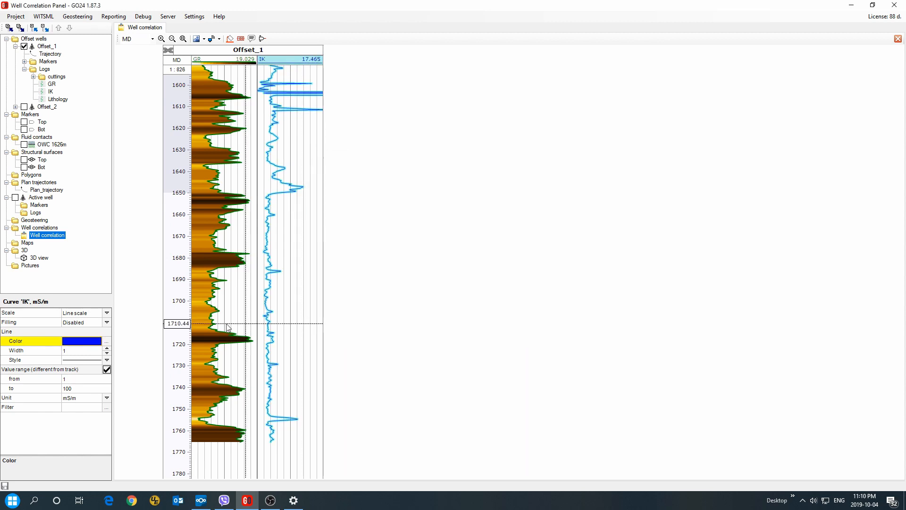
left_click(108, 349)
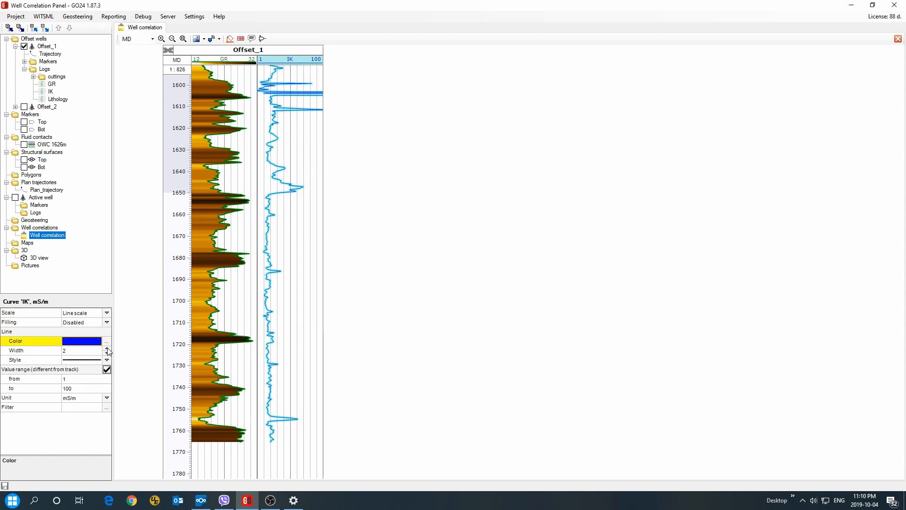
Switch the IK curve to Log scale and deselect the curve
left_click(106, 313)
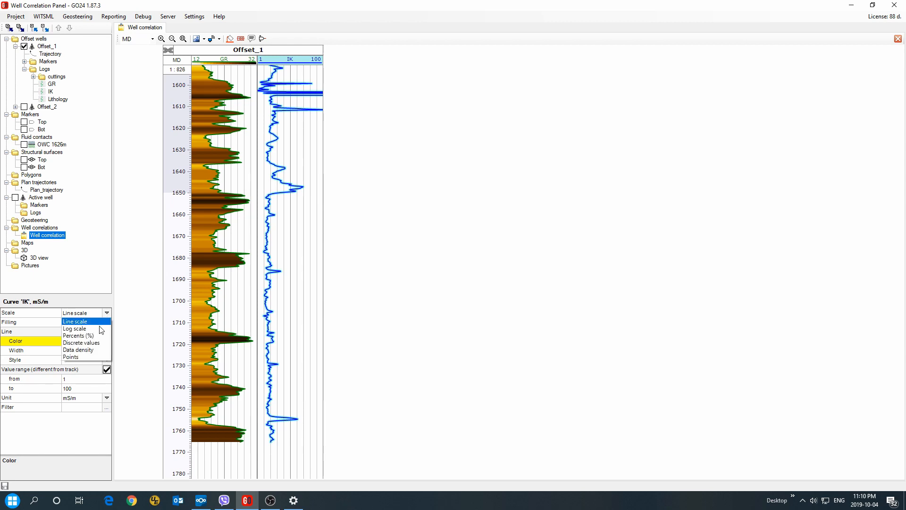
left_click(100, 330)
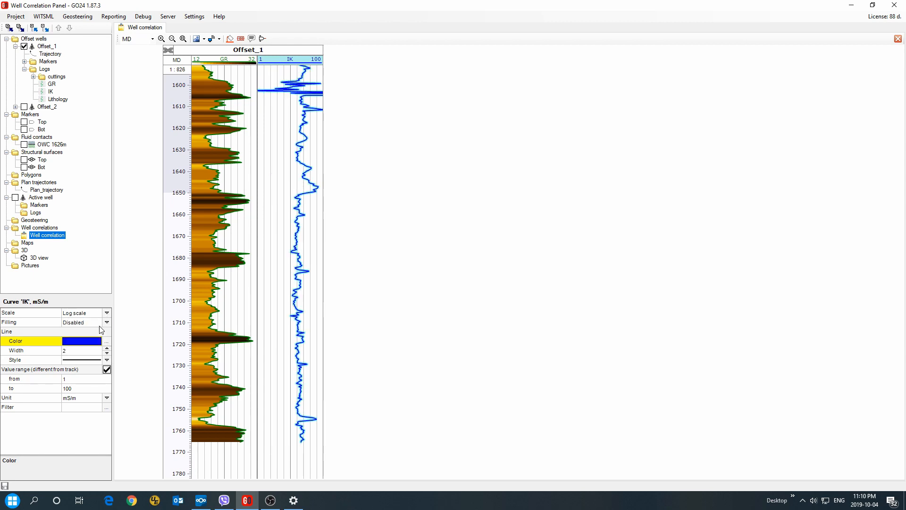
left_click(358, 310)
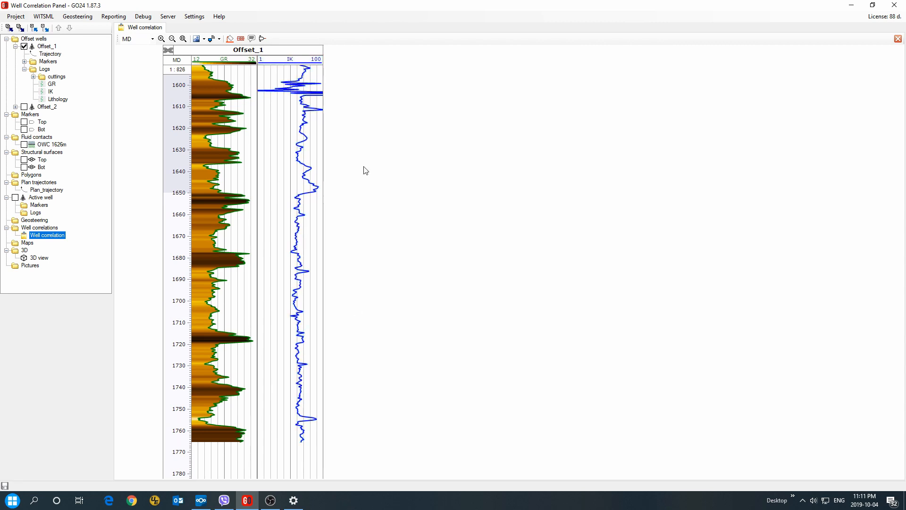
Add a track to Offset_1 and show the shale, siltstone and sandstone cuttings logs in it
right_click(302, 49)
left_click(325, 55)
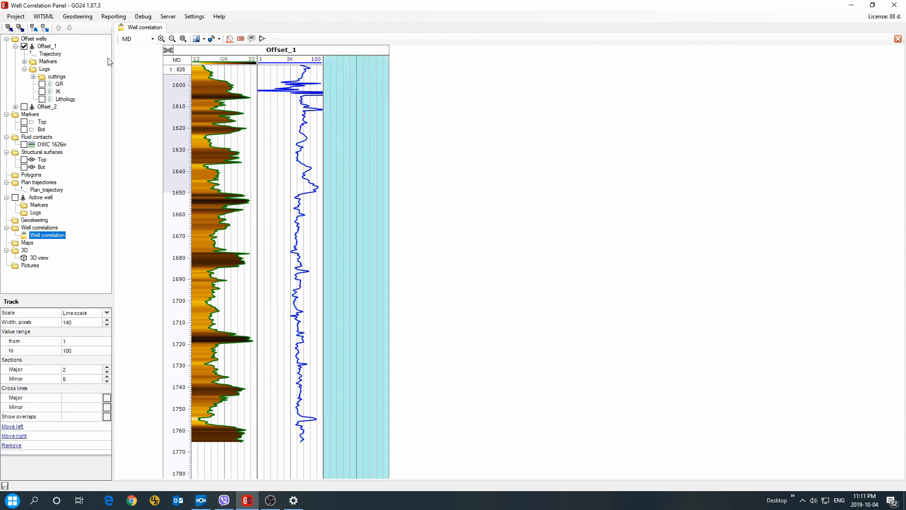
left_click(34, 77)
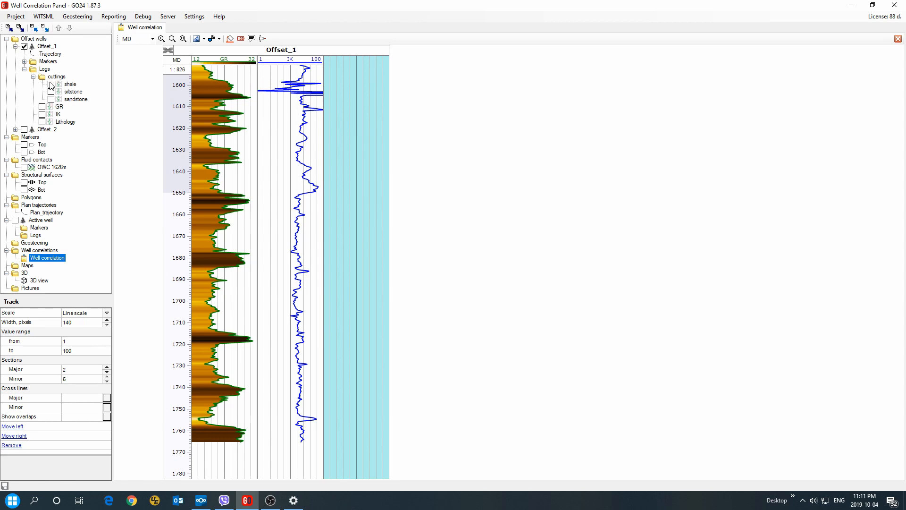
left_click(51, 84)
left_click(51, 91)
left_click(51, 99)
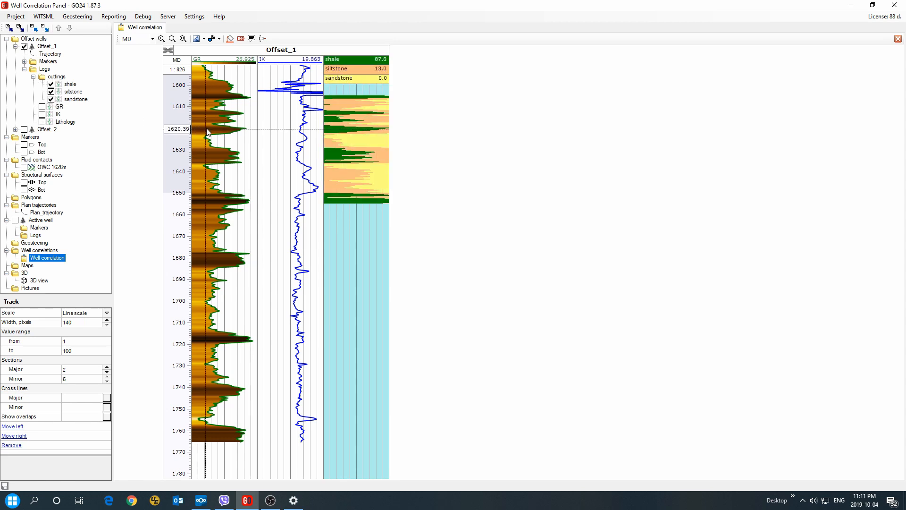
Set the cuttings track's scale to Percents (%) and its width to 50 pixels
scroll(233, 139, "up", 5)
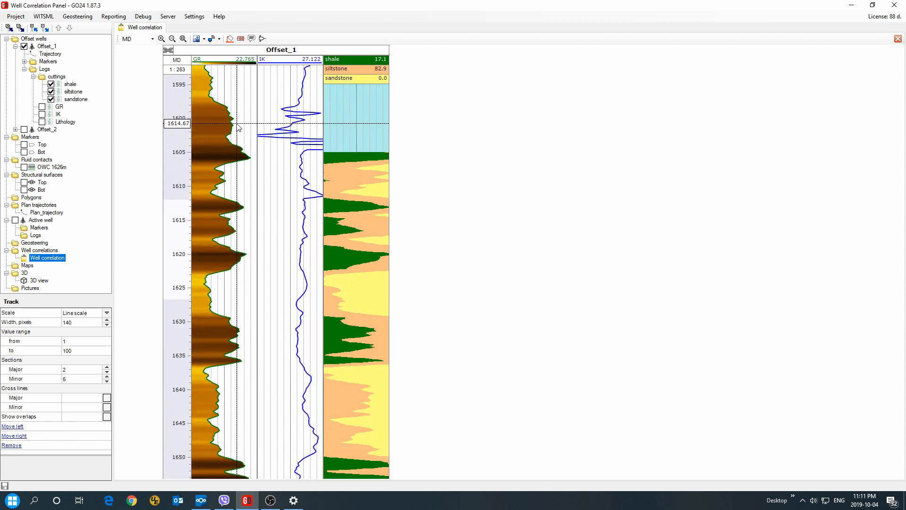
scroll(238, 128, "down", 3)
left_click(106, 314)
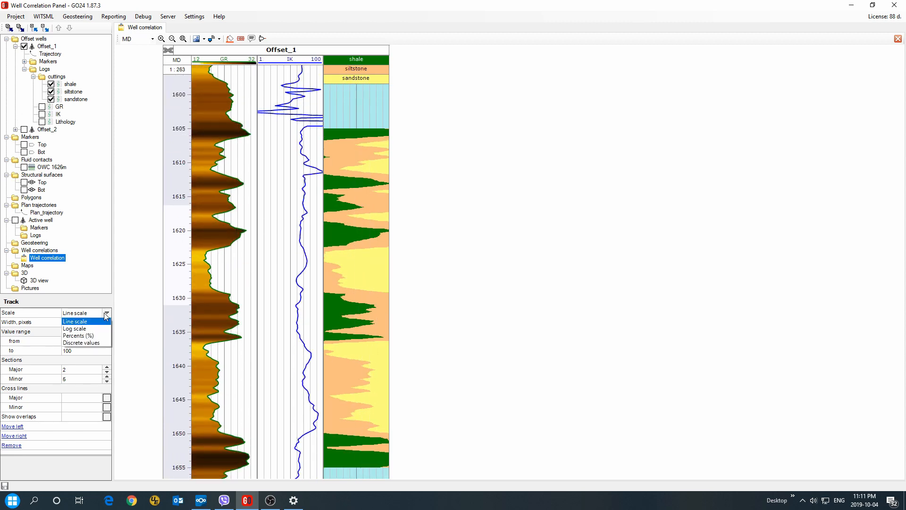
left_click(95, 335)
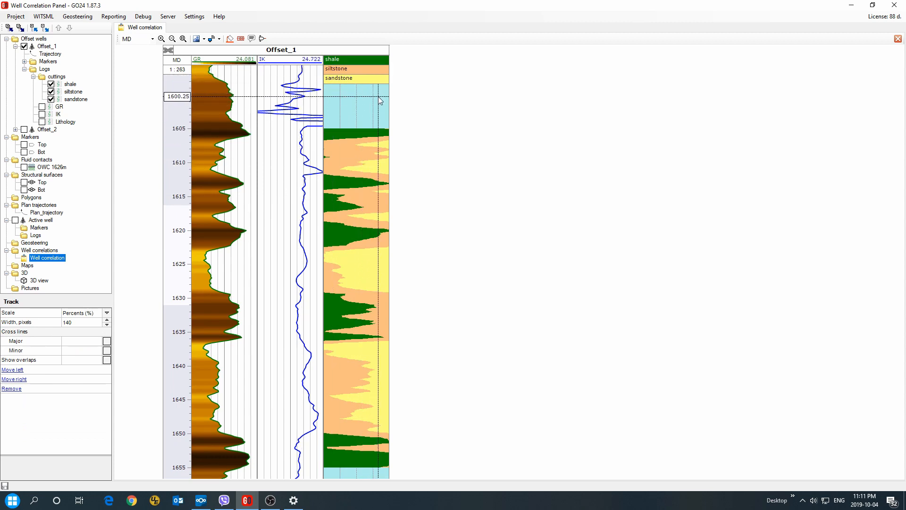
left_click(107, 325)
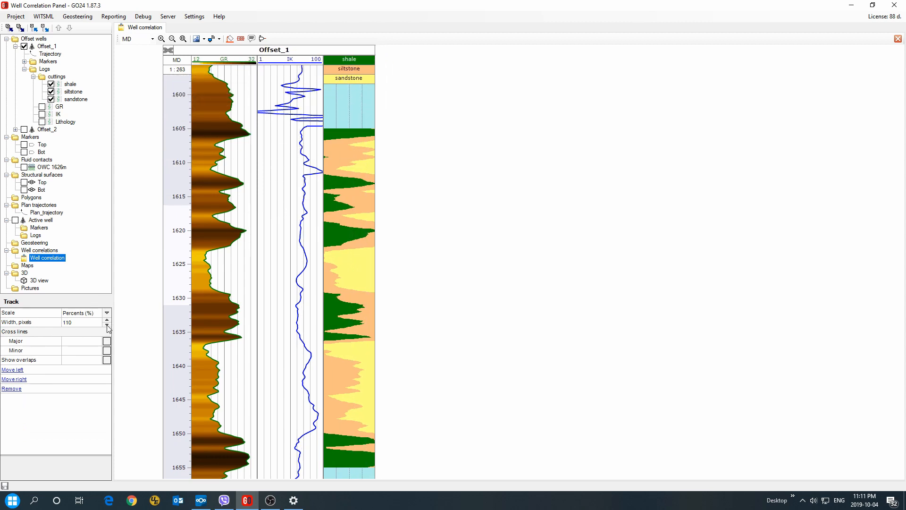
left_click(107, 326)
left_click(107, 325)
left_click(107, 325)
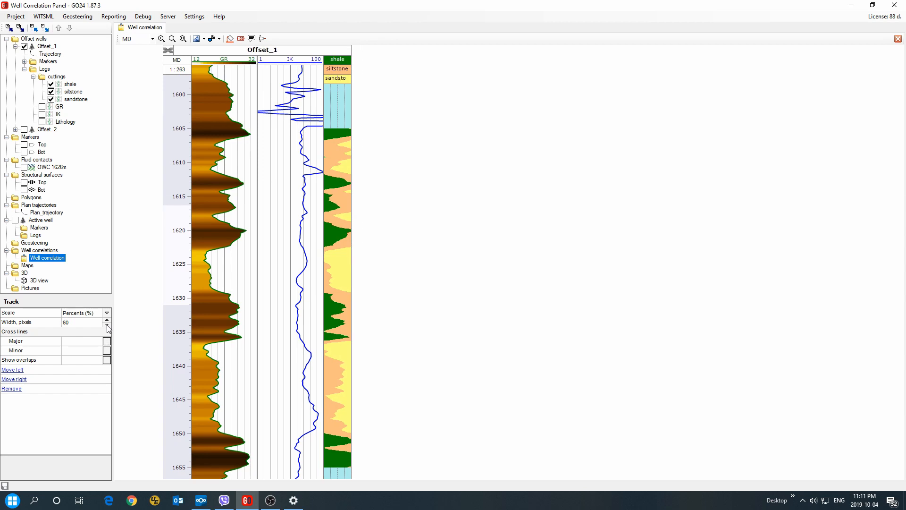
left_click(107, 325)
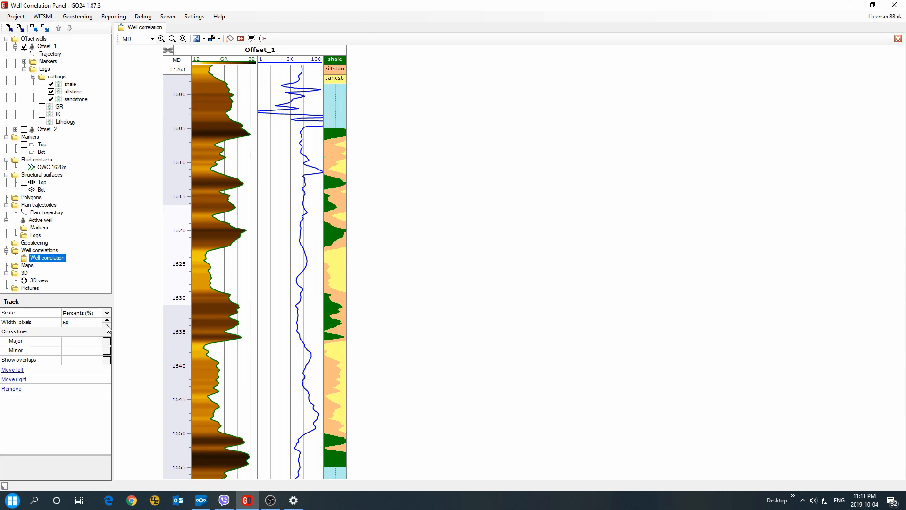
Add another track to Offset_1 and show the Lithology log in it
right_click(339, 53)
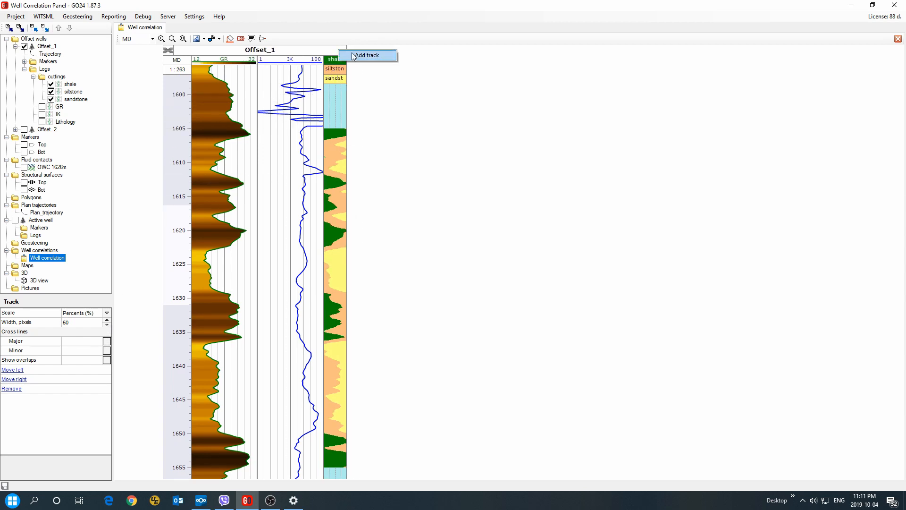
left_click(358, 55)
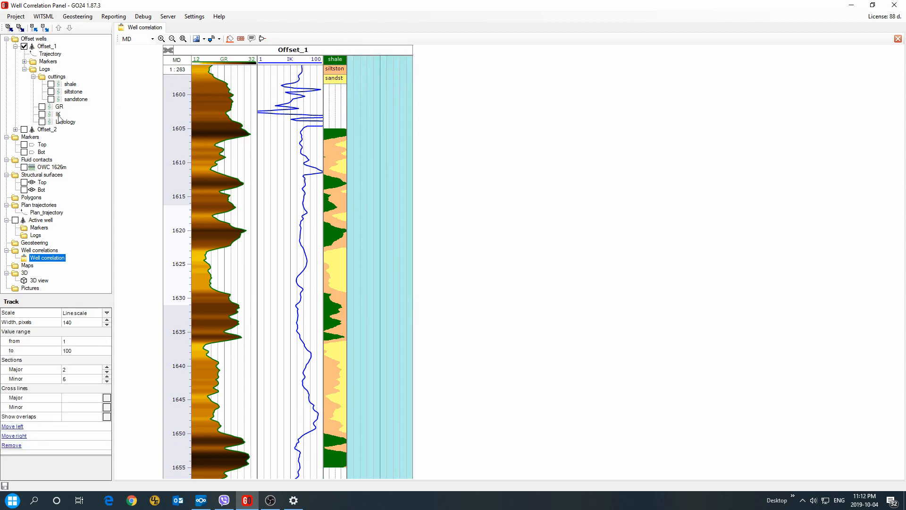
left_click(42, 122)
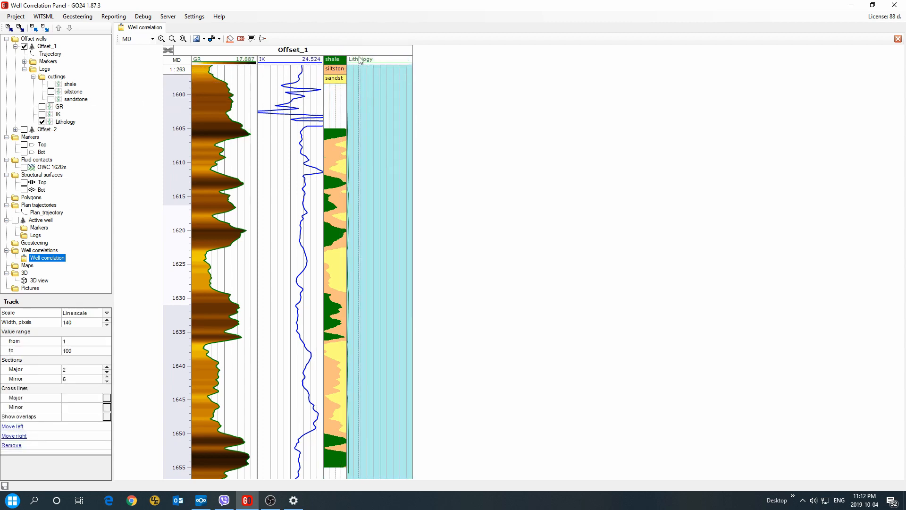
Set the Lithology curve's scale to Discrete values
left_click(378, 59)
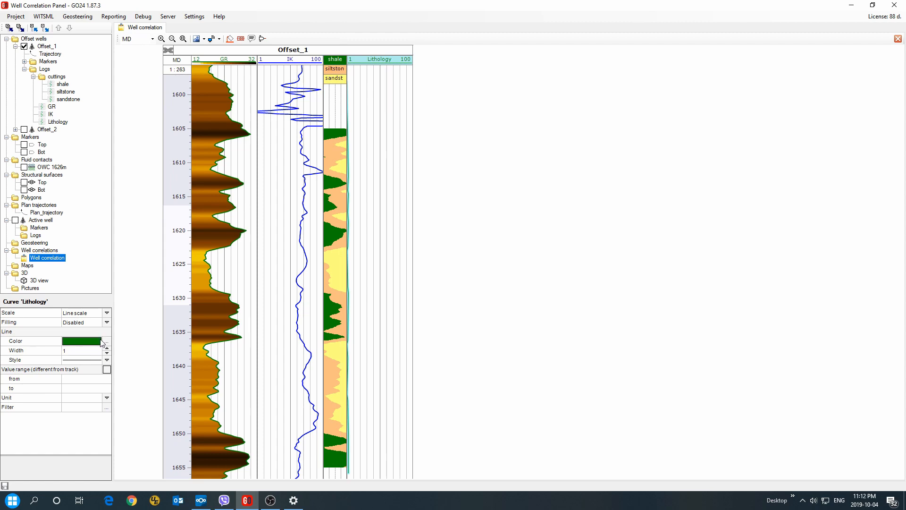
left_click(106, 313)
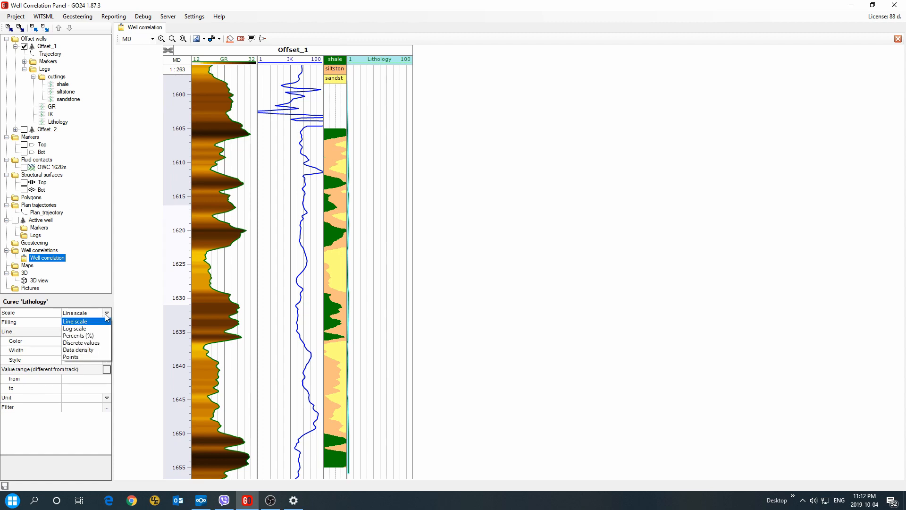
left_click(91, 344)
Set the Lithology track's width to 80 pixels
left_click(378, 81)
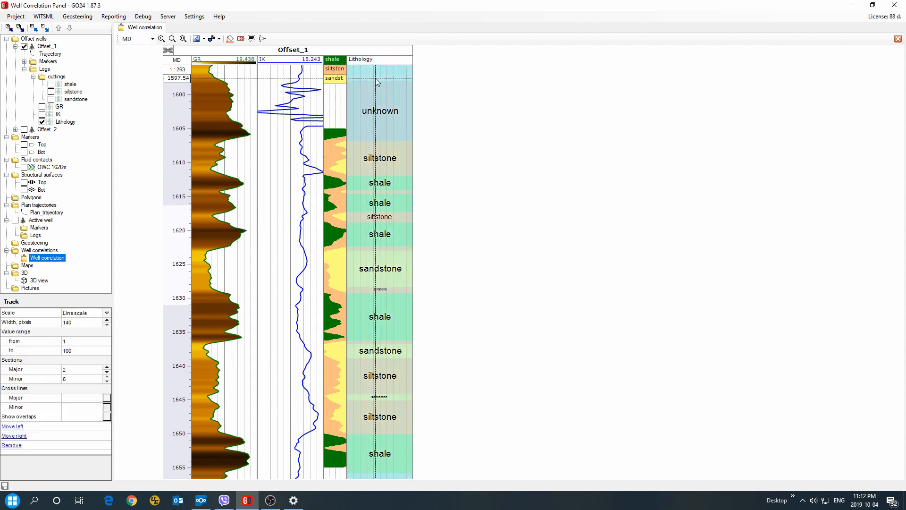
left_click(107, 325)
left_click(107, 326)
left_click(107, 325)
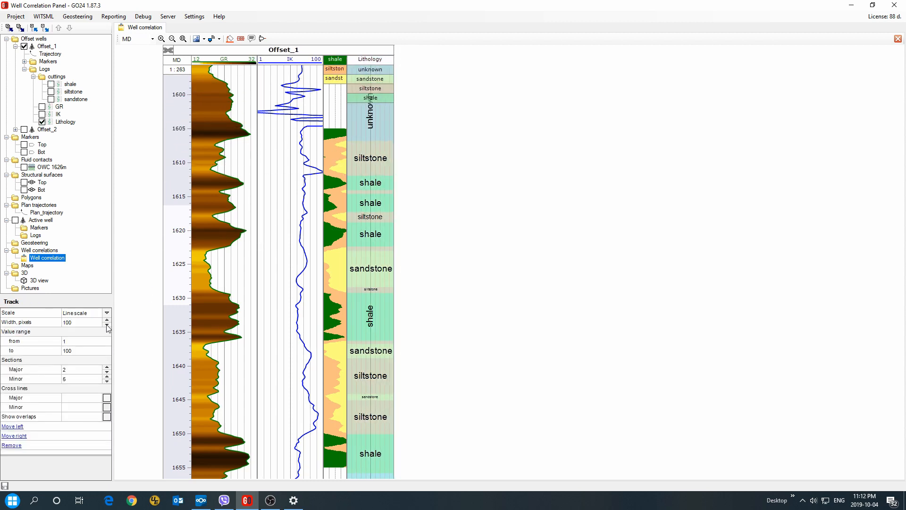
left_click(107, 325)
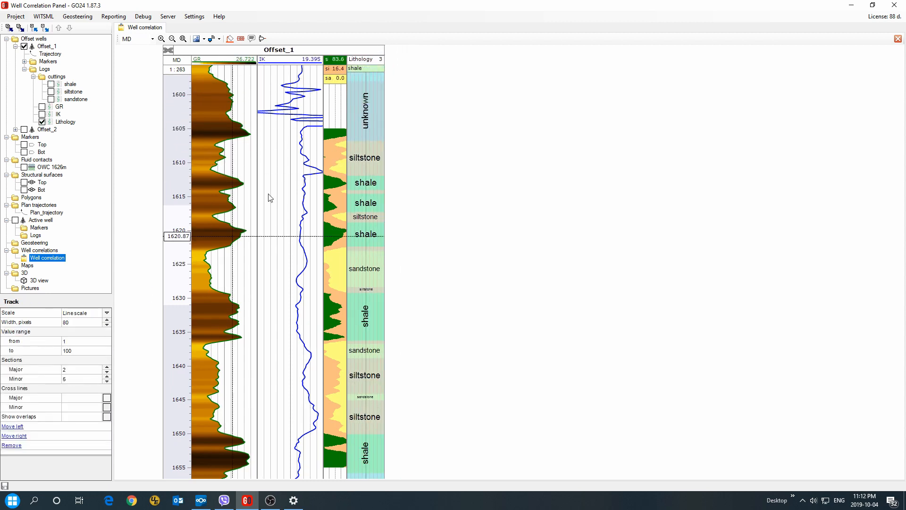
Check the depth references available for the panel and keep MD
scroll(374, 119, "down", 2)
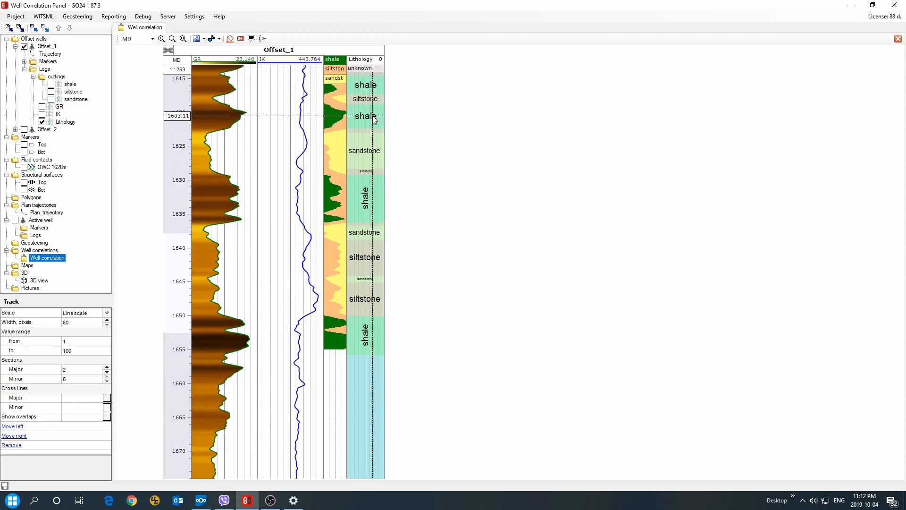
scroll(371, 141, "up", 1)
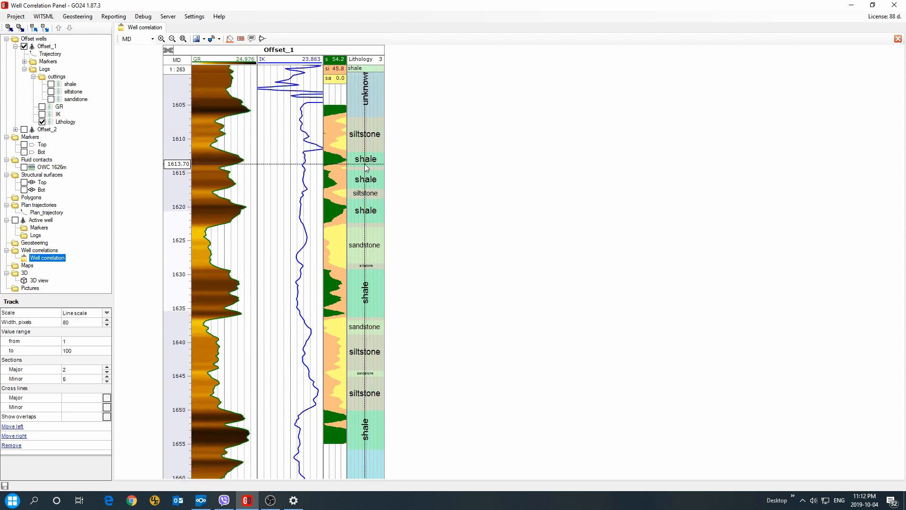
scroll(364, 163, "up", 3)
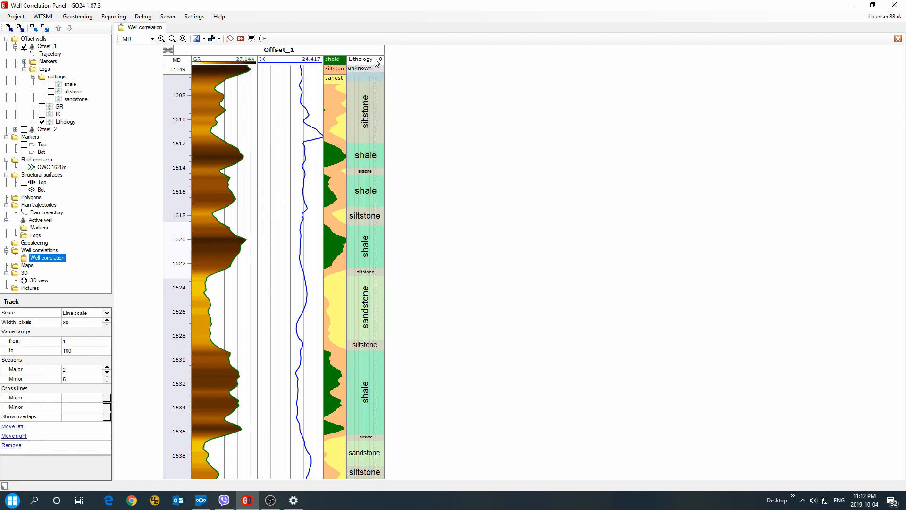
left_click(381, 70)
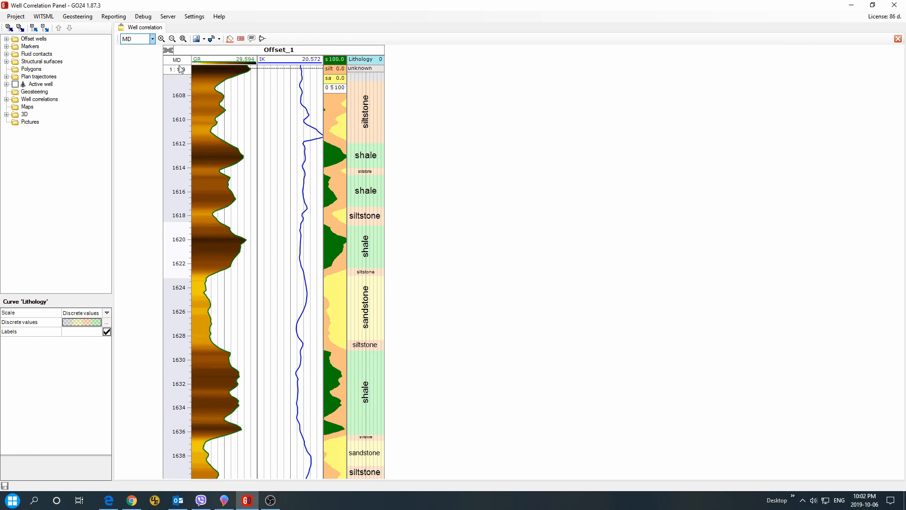
left_click(153, 40)
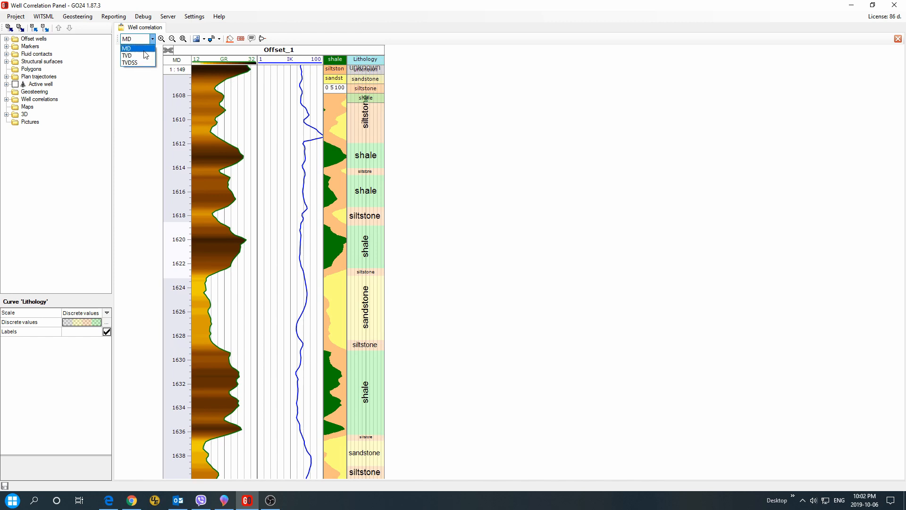
left_click(145, 49)
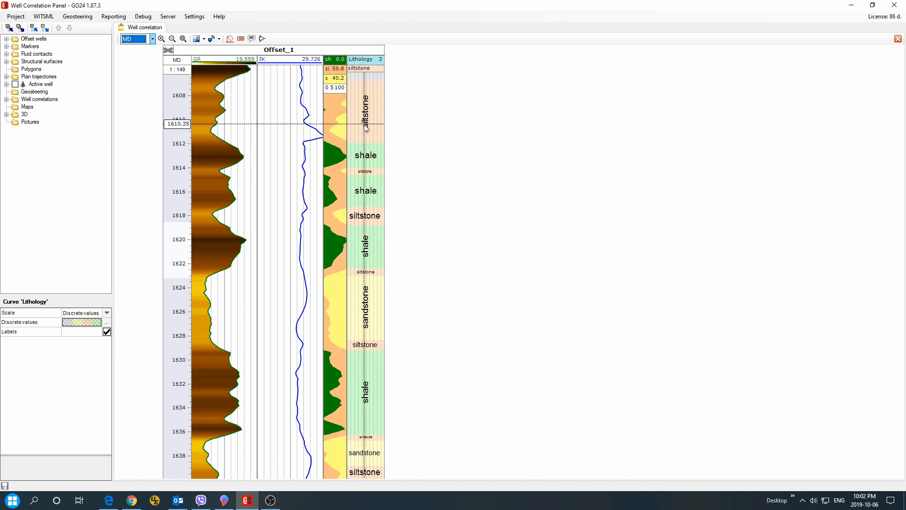
Turn on edit mode for the Lithology curve
left_click(358, 59)
right_click(363, 60)
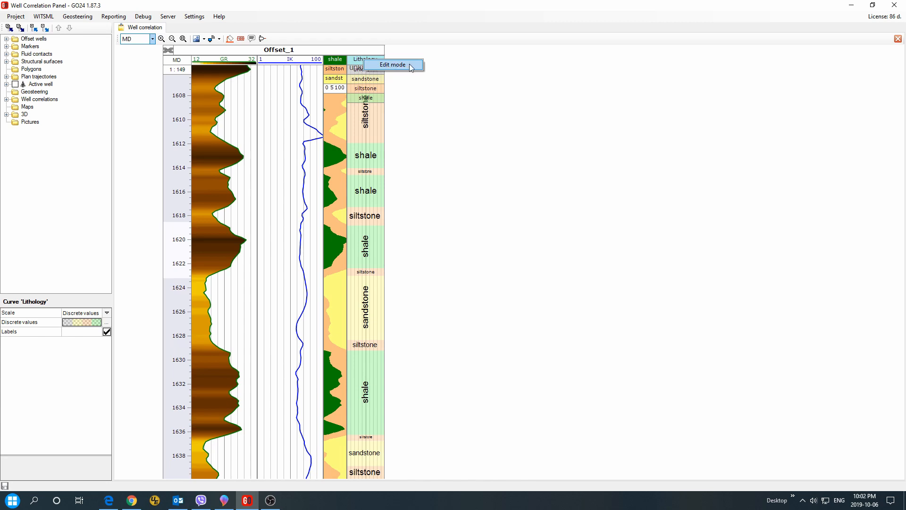
left_click(409, 65)
Paint sandstone over several Lithology intervals between about 1609 and 1634 MD
left_click(377, 71)
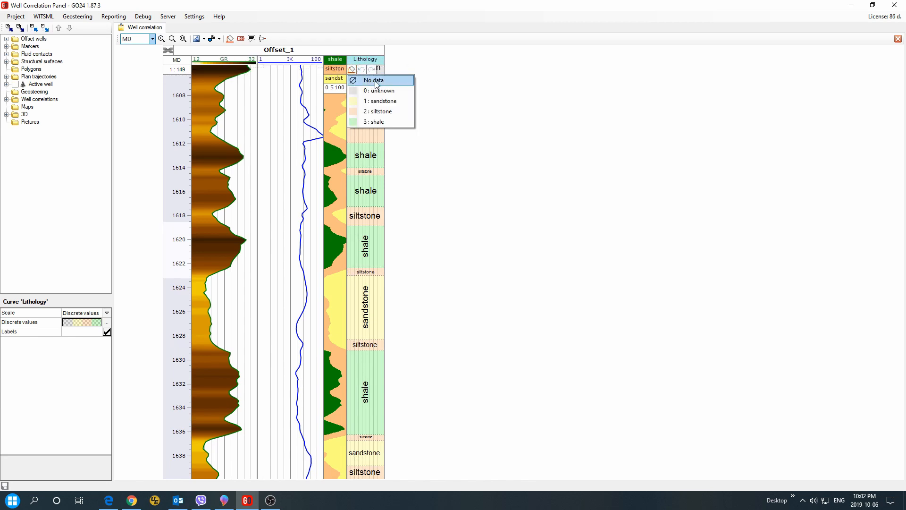
left_click(382, 103)
left_click_drag(380, 108, 371, 312)
left_click_drag(371, 360, 371, 413)
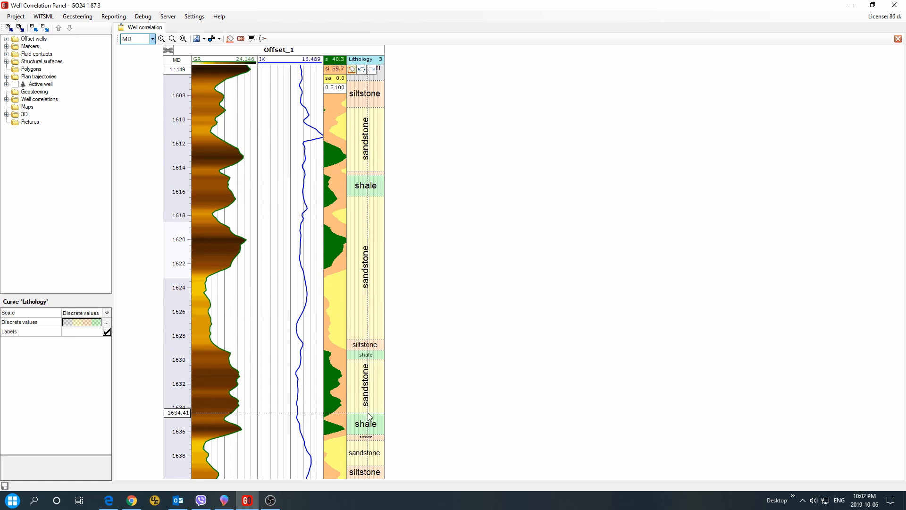
Undo the sandstone painted on the Lithology curve
left_click(362, 70)
left_click(362, 69)
left_click(362, 70)
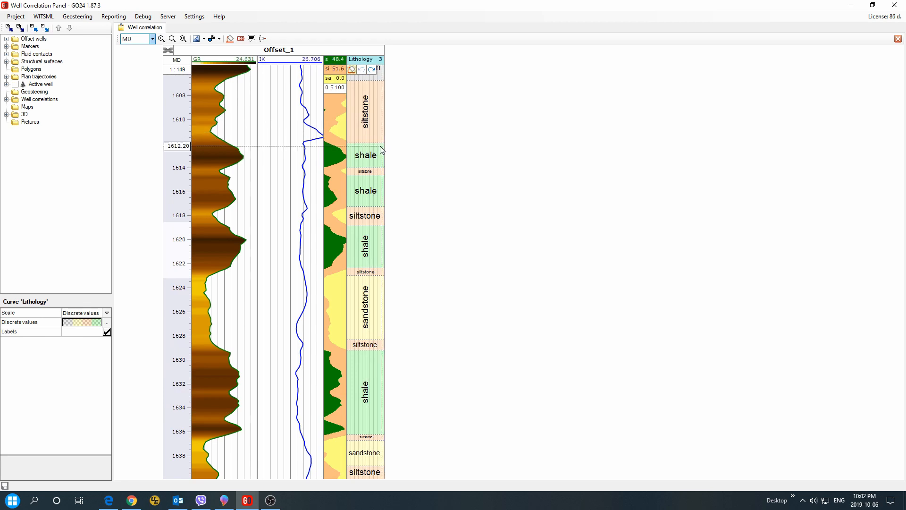
Move the Lithology boundaries to about 1613.5 and 1619.8 MD and remove the sandstone interval below 1623 MD
left_click(377, 161)
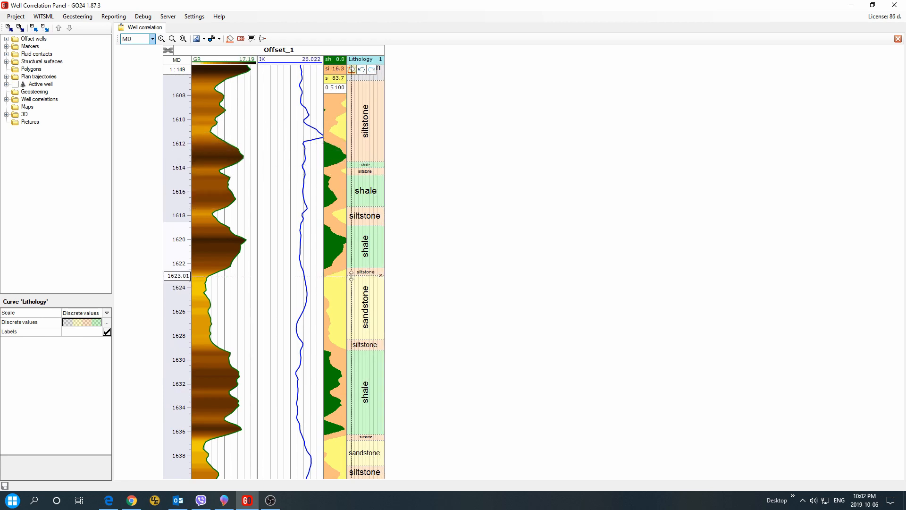
left_click(383, 281)
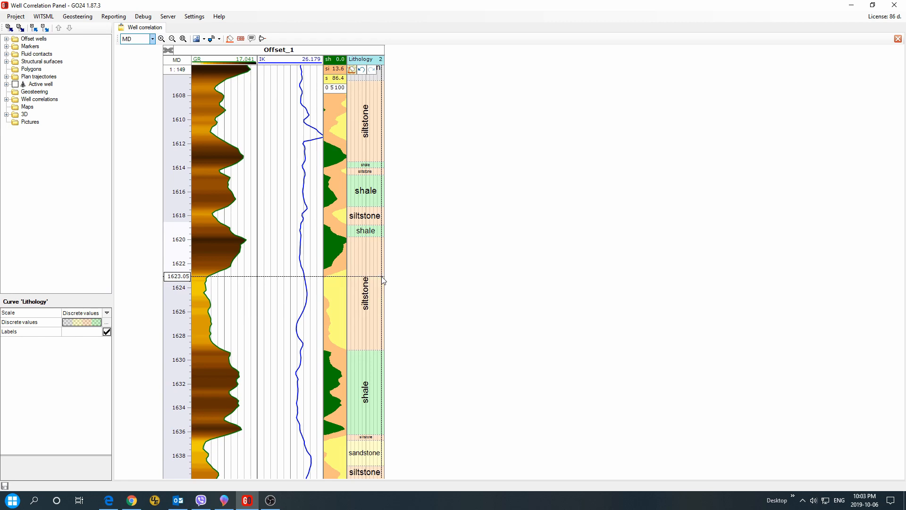
left_click(382, 352)
Undo the Lithology boundary edits and reapply them
left_click(361, 69)
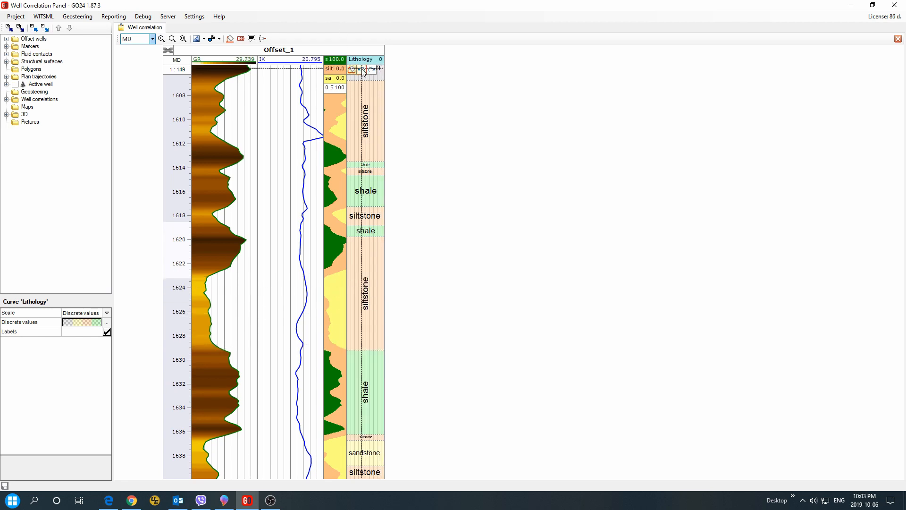
left_click(362, 69)
left_click(362, 69)
left_click(372, 70)
left_click(371, 69)
left_click(371, 69)
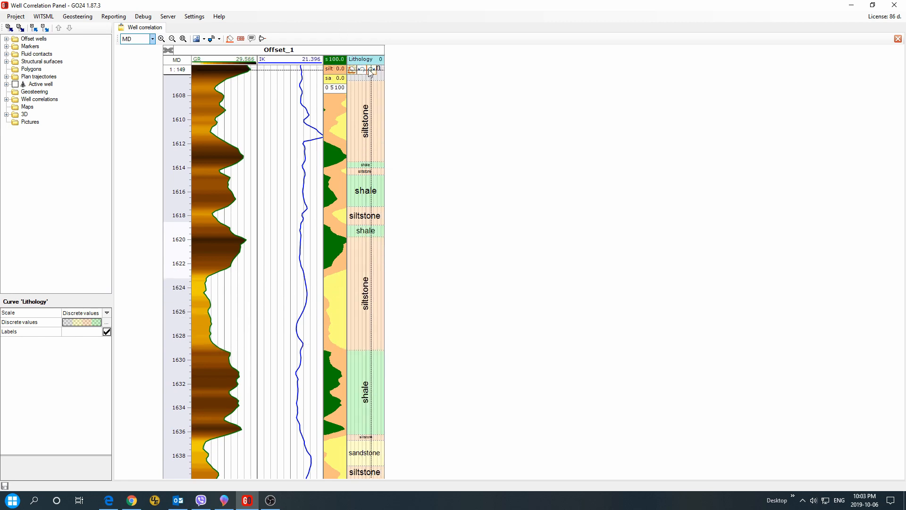
Undo the reapplied Lithology boundary edits
left_click(363, 70)
left_click(364, 69)
left_click(364, 69)
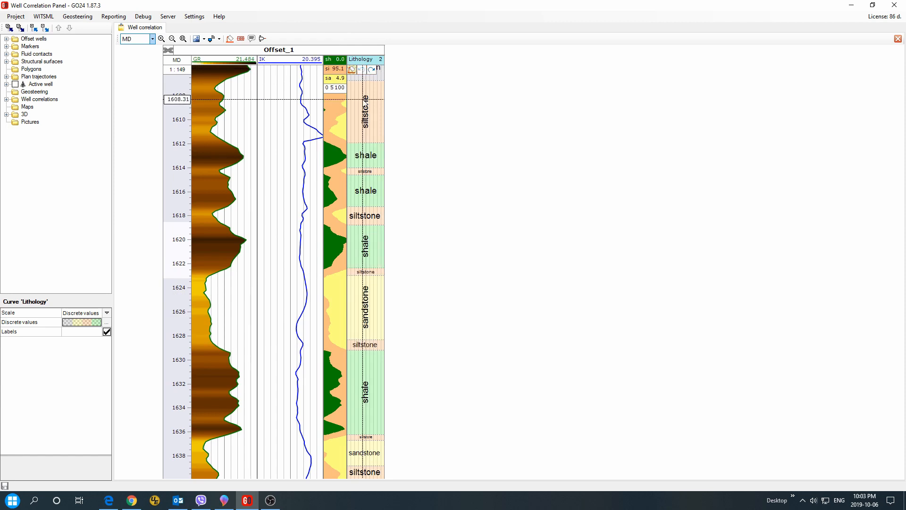
Replace sandstone and siltstone with shale, and shale with sandstone, on the Lithology curve from about 1608 to 1638 MD
left_click_drag(365, 99, 378, 454)
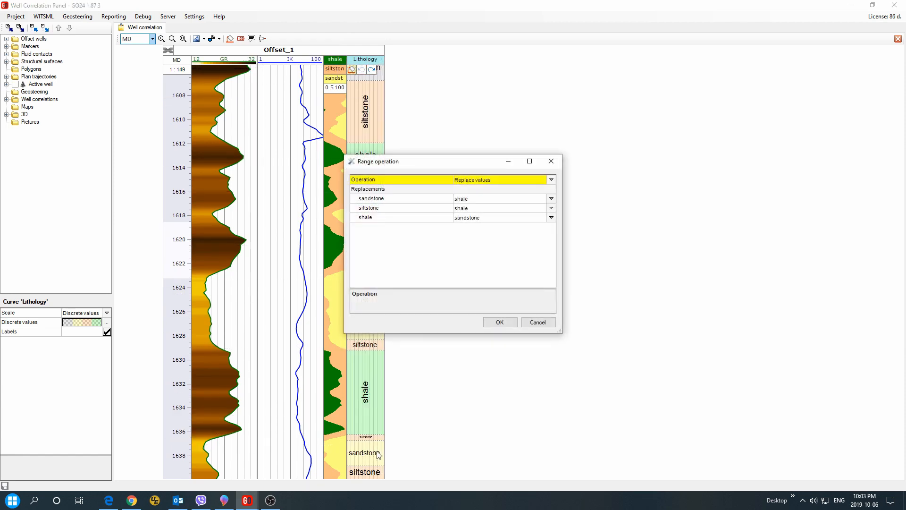
left_click(551, 180)
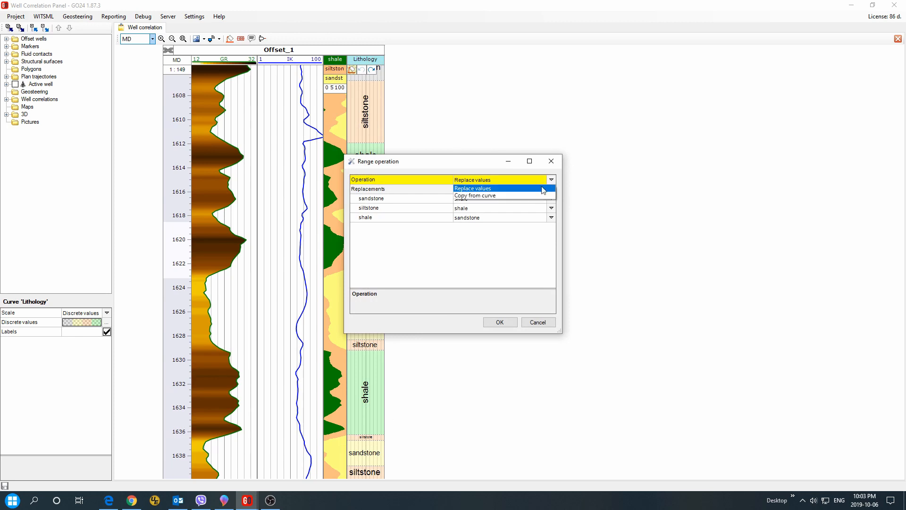
left_click(506, 161)
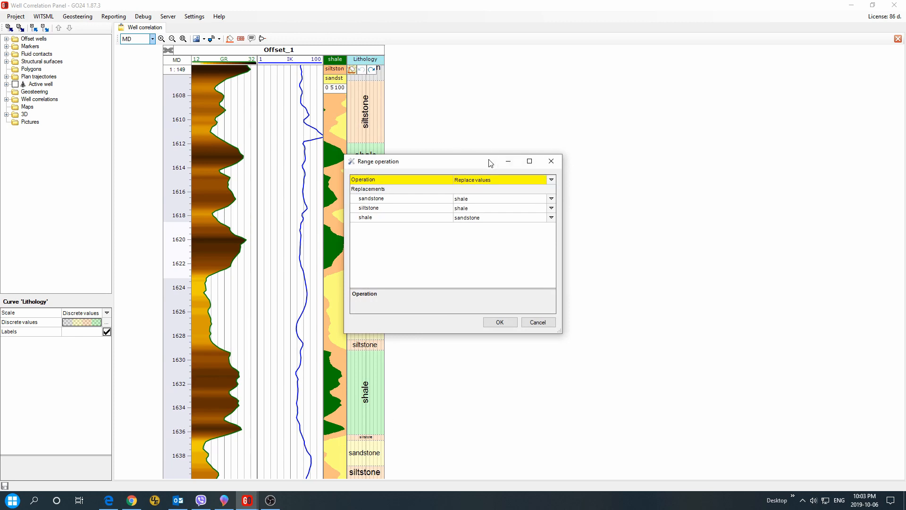
left_click(500, 322)
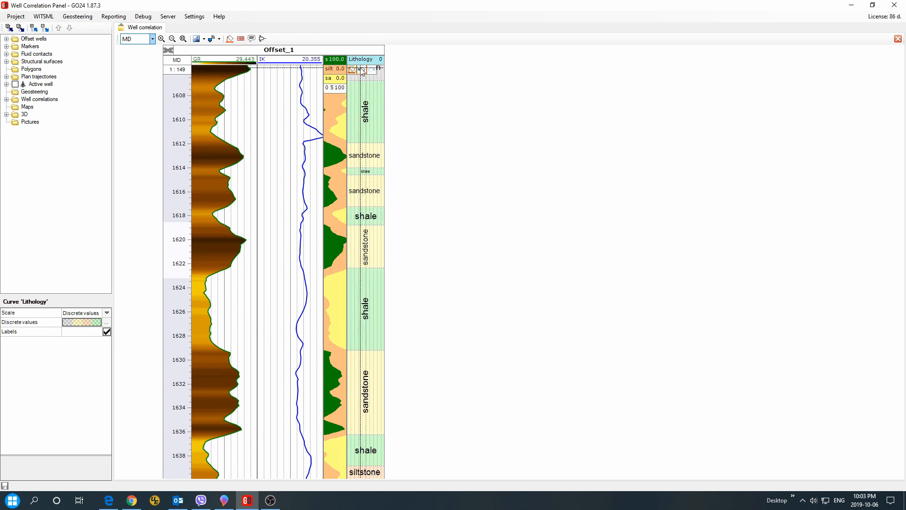
Undo the lithology value replacement and turn off edit mode for the Lithology curve
right_click(378, 61)
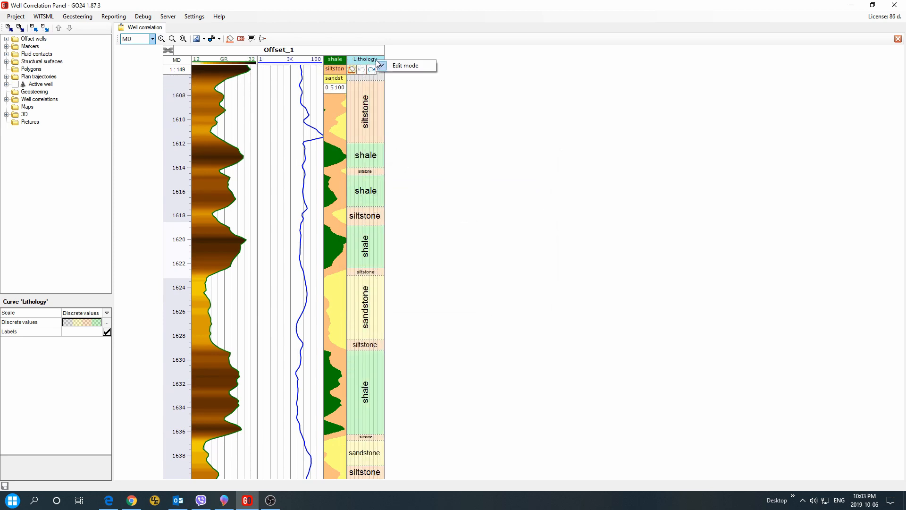
left_click(411, 67)
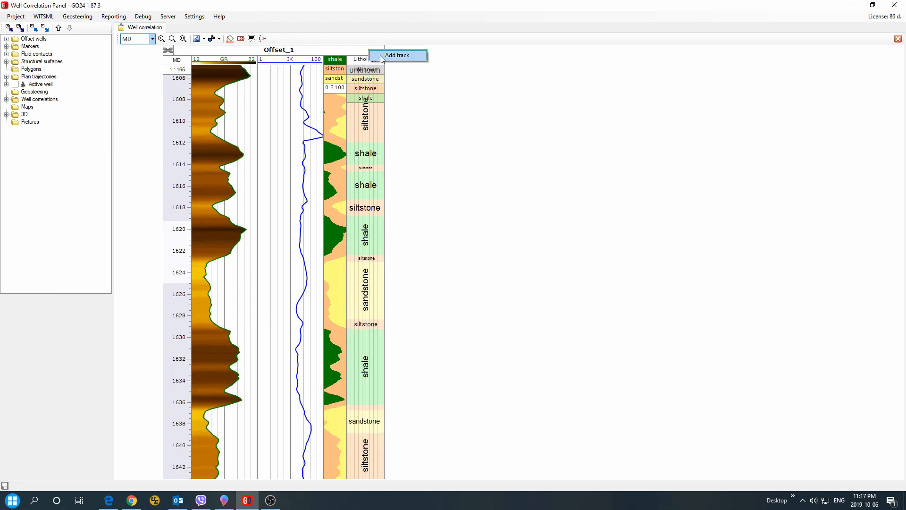
Add an empty track to Offset_1, move it before the Lithology track and back, and remove it
left_click(399, 56)
left_click(11, 426)
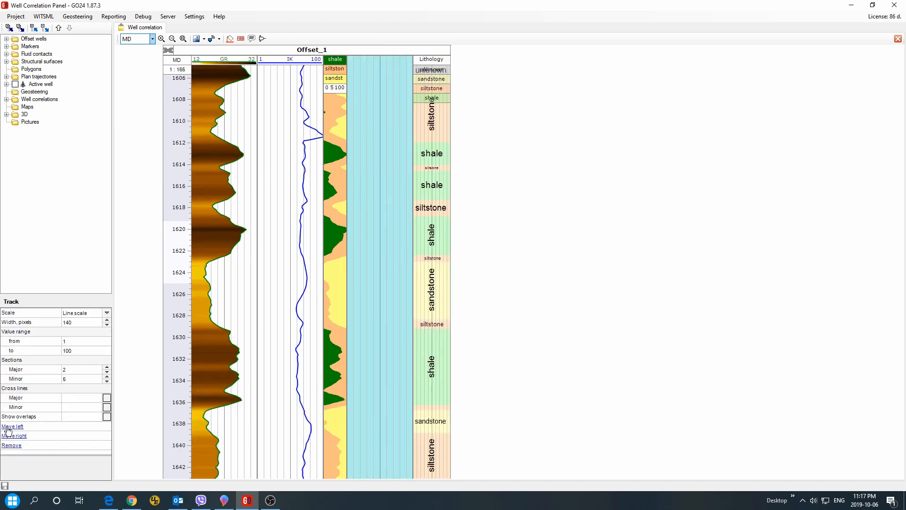
left_click(14, 436)
left_click(12, 445)
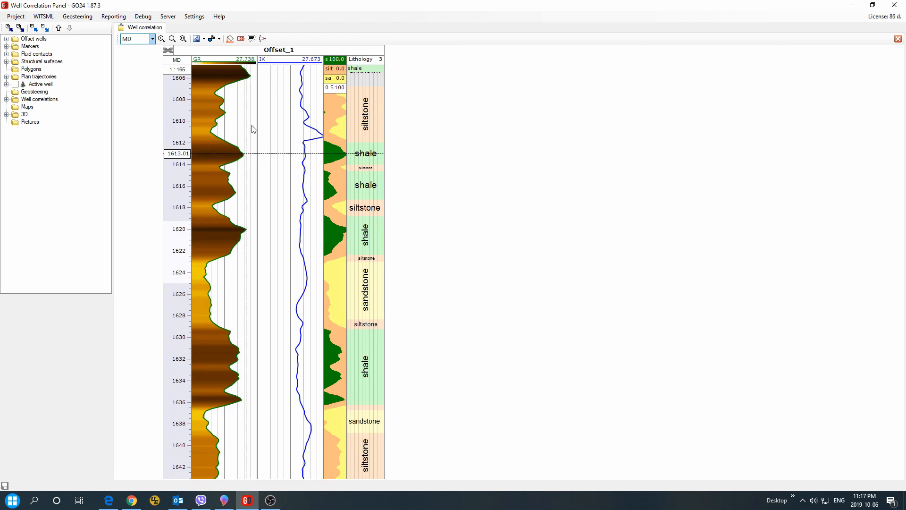
Add another empty track after Offset_1's Lithology track and delete it directly from the well display
right_click(356, 52)
left_click(388, 59)
right_click(423, 137)
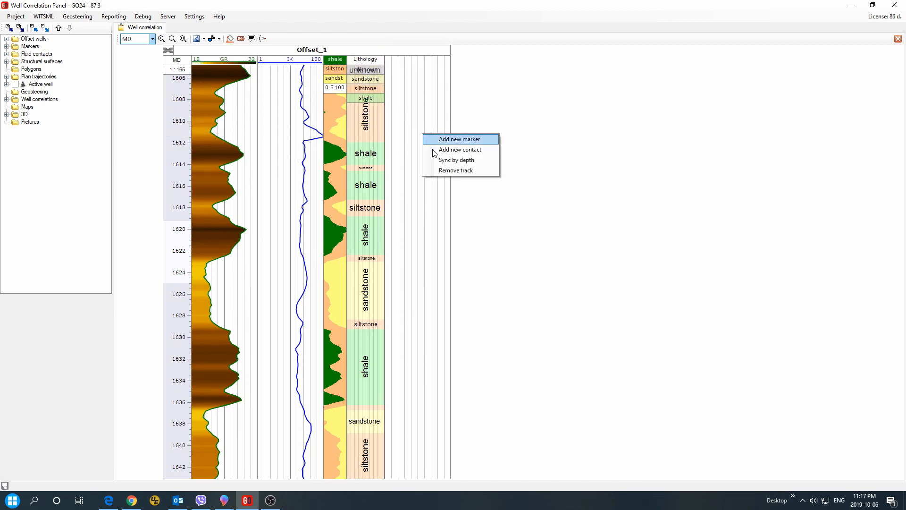
left_click(447, 171)
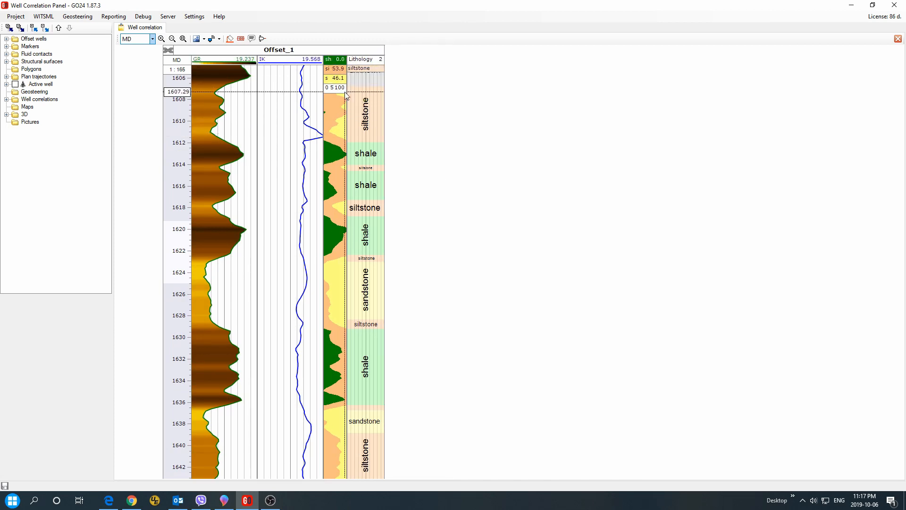
Set the width of Offset_1's Lithology track to 50 pixels
left_click(347, 96)
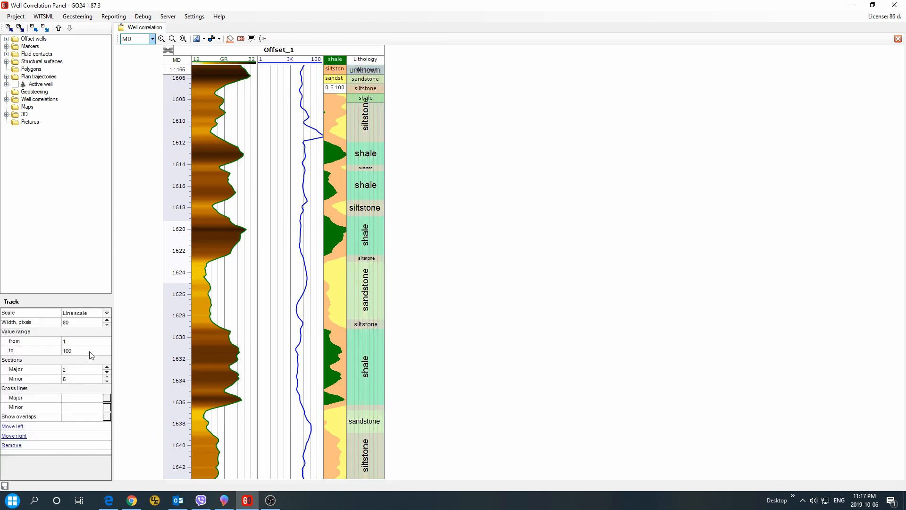
left_click(87, 321)
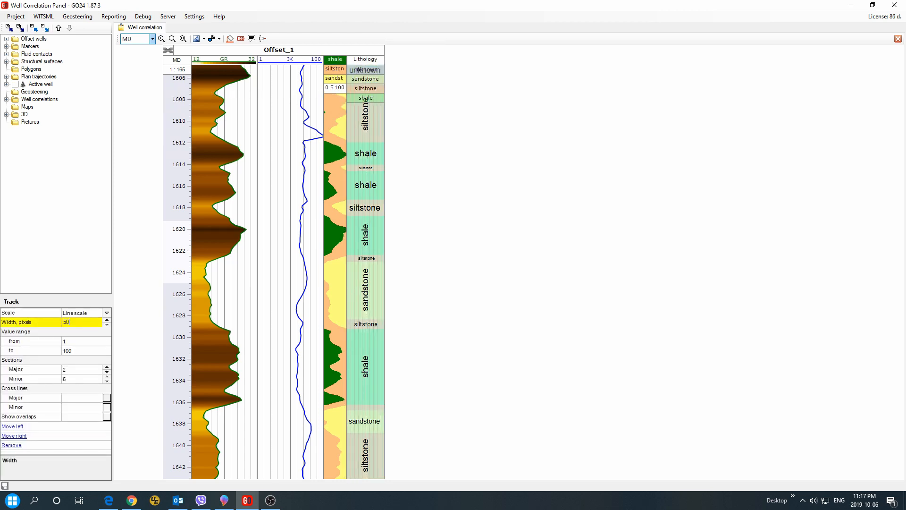
key("Return")
left_click(409, 180)
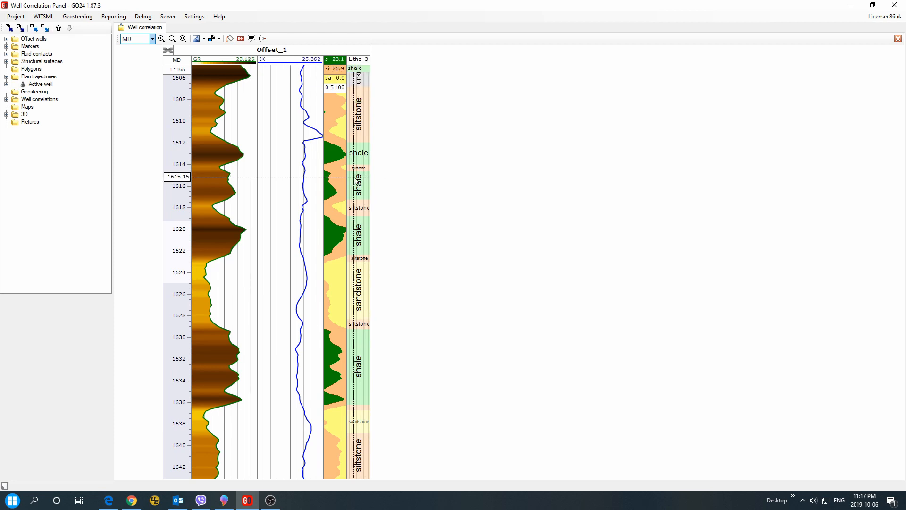
Switch the correlation panel's depth scale to TVDSS
left_click(153, 40)
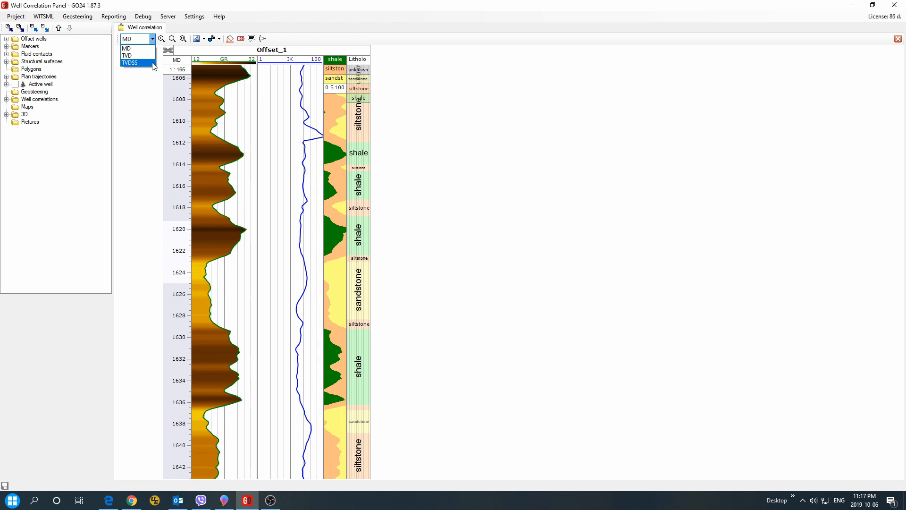
left_click(137, 63)
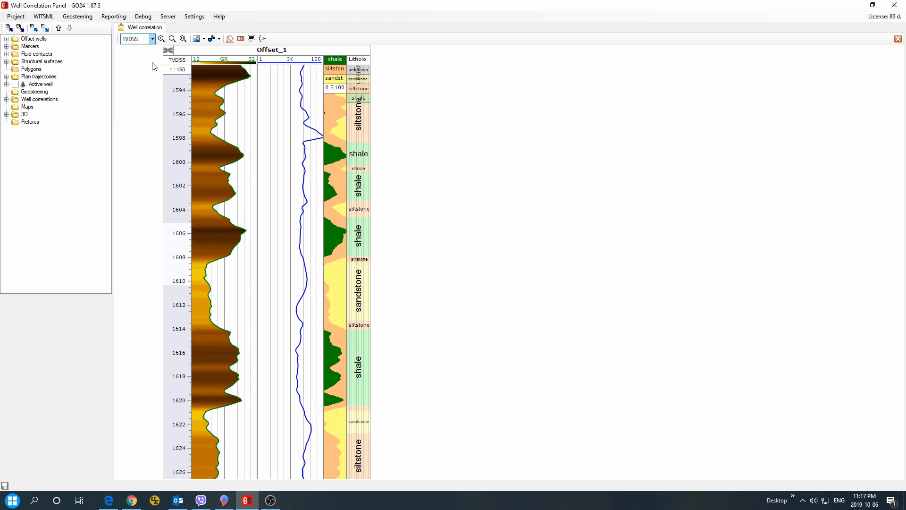
Add the Offset_2 well to the correlation panel and display its GR curve in the first track
left_click(6, 38)
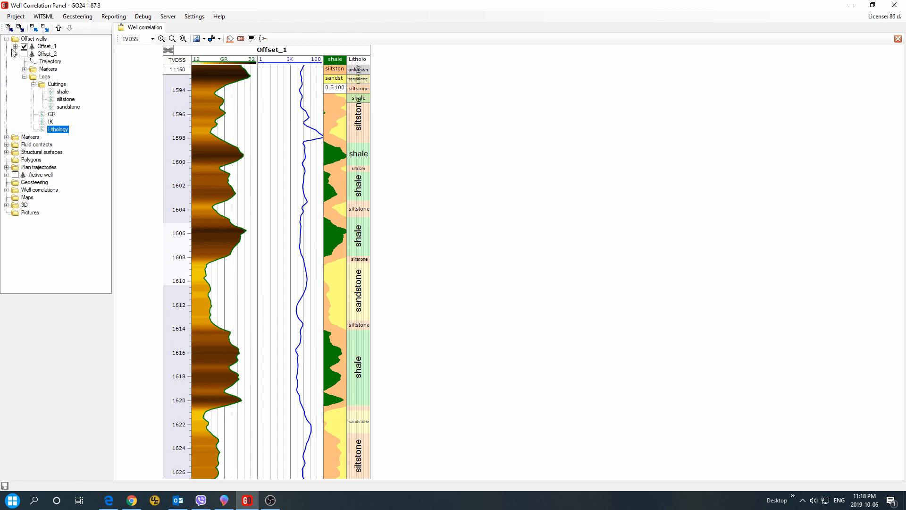
left_click(24, 54)
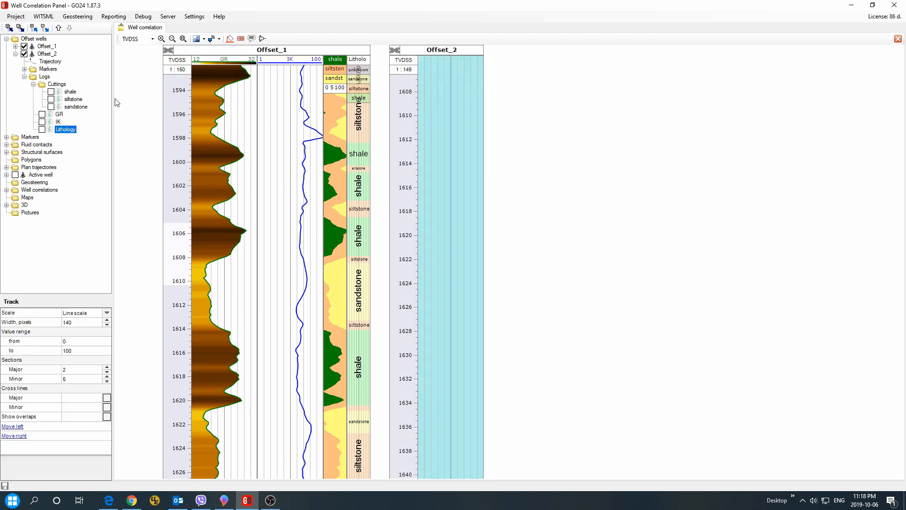
left_click(42, 114)
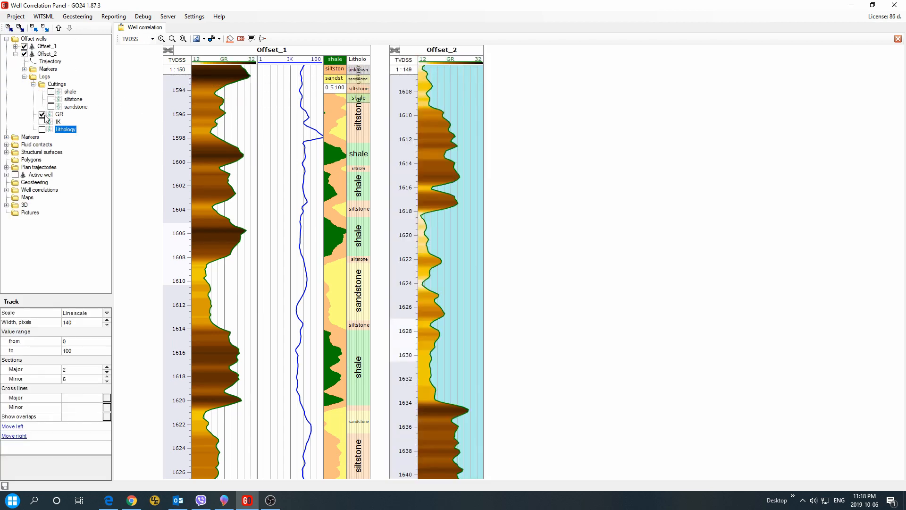
Add a second track to Offset_2 with a log scale and display the IK curve in it
right_click(462, 52)
left_click(474, 57)
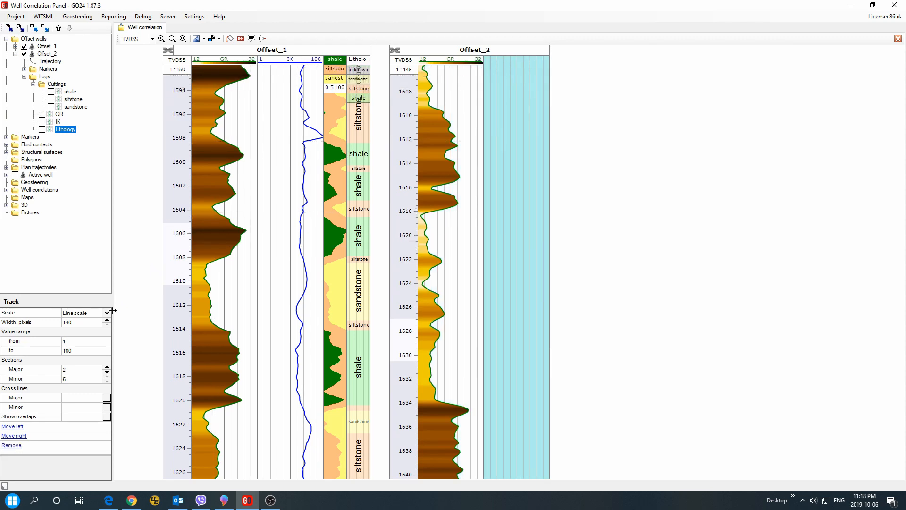
left_click(107, 312)
left_click(91, 329)
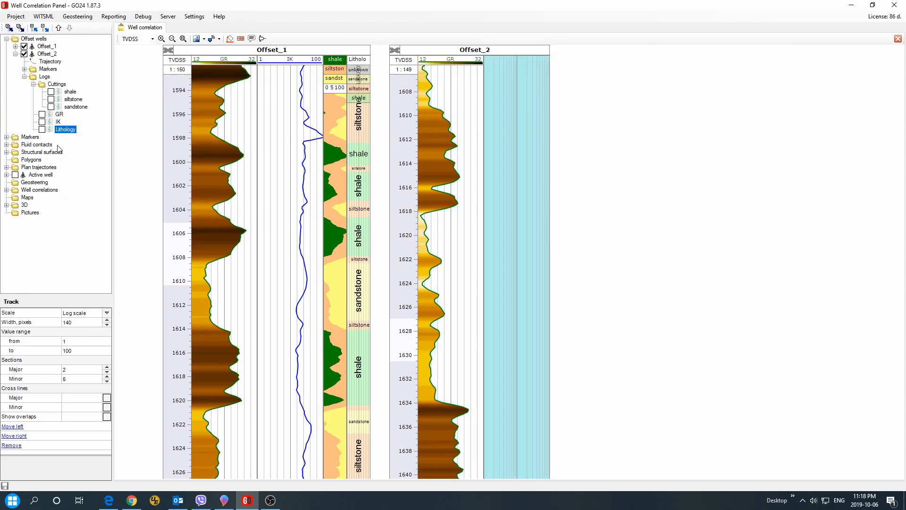
left_click(42, 122)
Add a third track to Offset_2 with a Percents (%) scale and display the shale, siltstone and sandstone cuttings curves in it
right_click(533, 49)
left_click(551, 53)
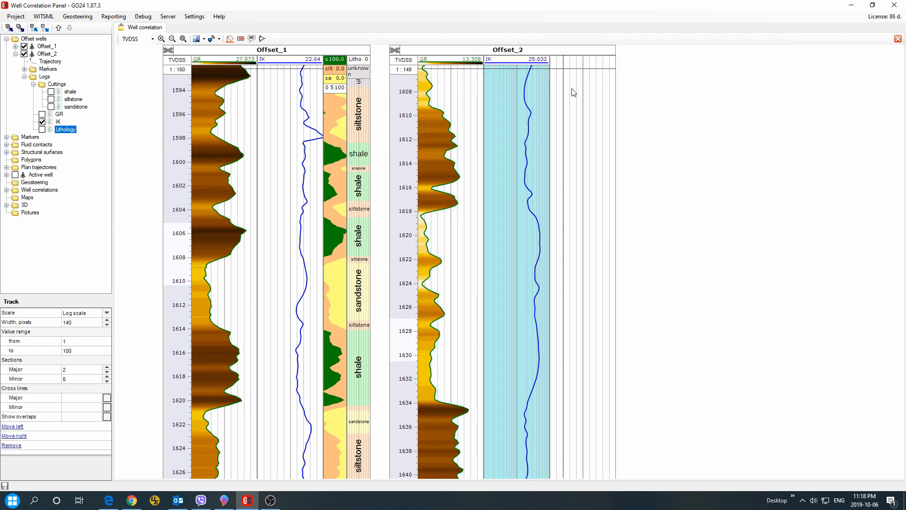
left_click(107, 312)
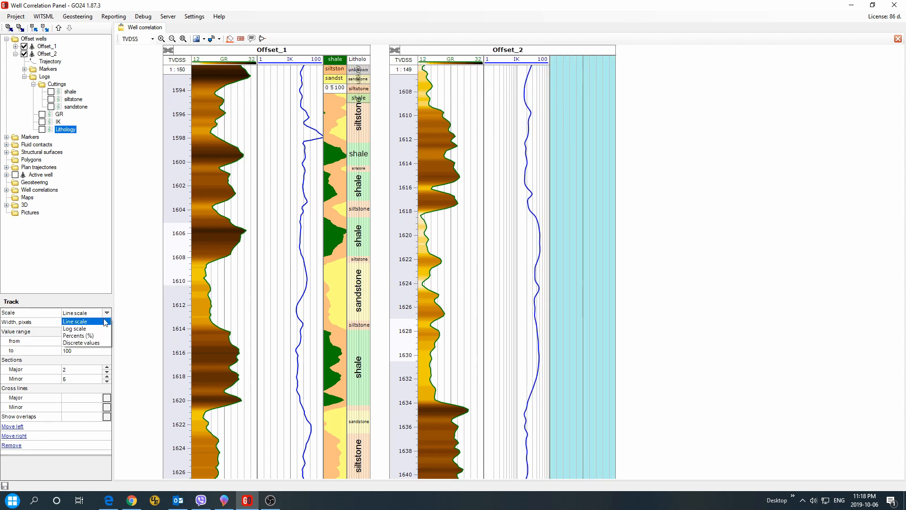
left_click(97, 339)
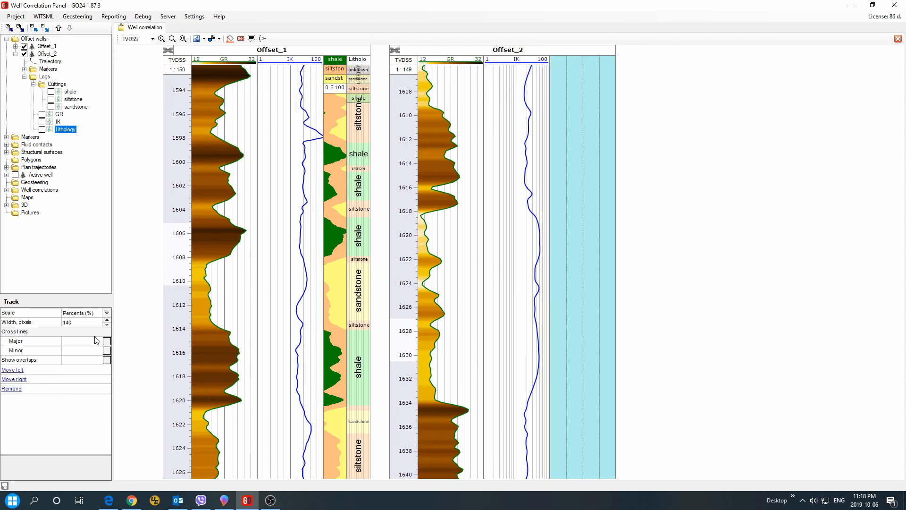
left_click(51, 91)
left_click(51, 99)
left_click(51, 106)
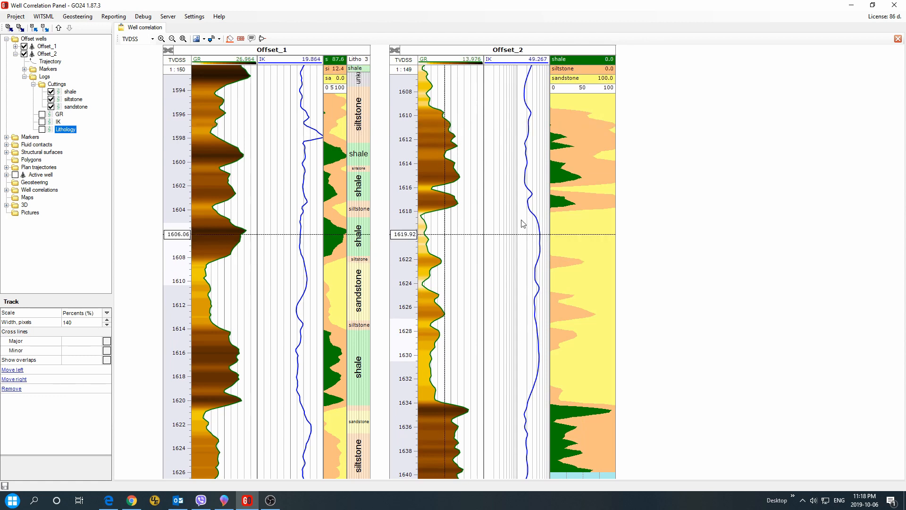
Set the width of Offset_2's cuttings track to 50 pixels
left_click(100, 325)
type("50")
key("Return")
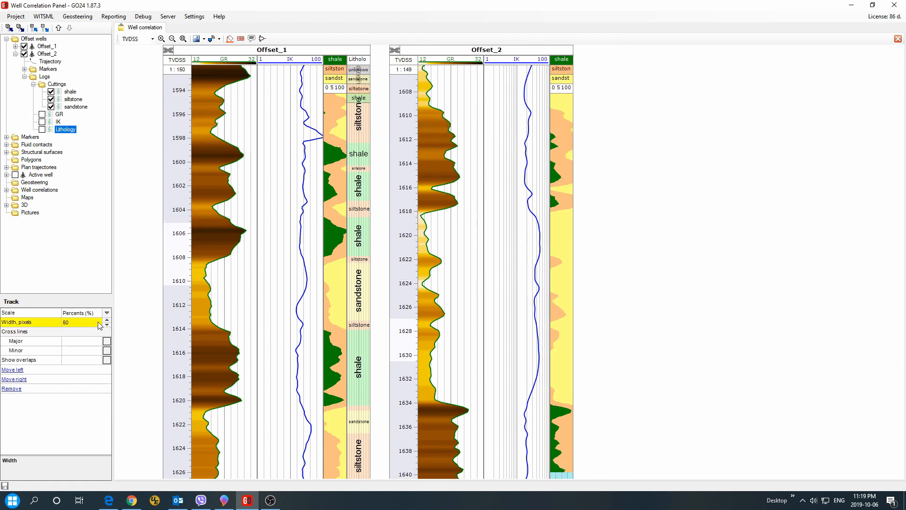
Add a fourth track to Offset_2 with the Discrete values scale and a width of 50 pixels
right_click(589, 51)
left_click(595, 56)
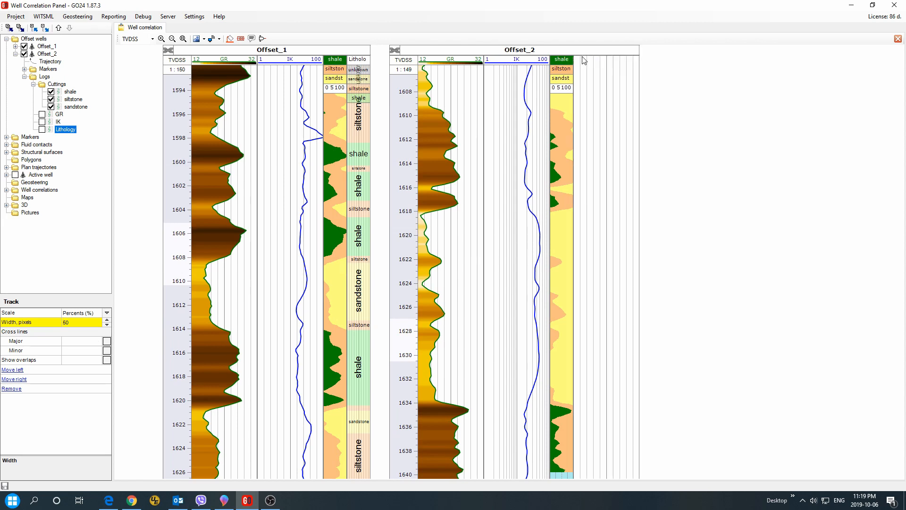
left_click(106, 314)
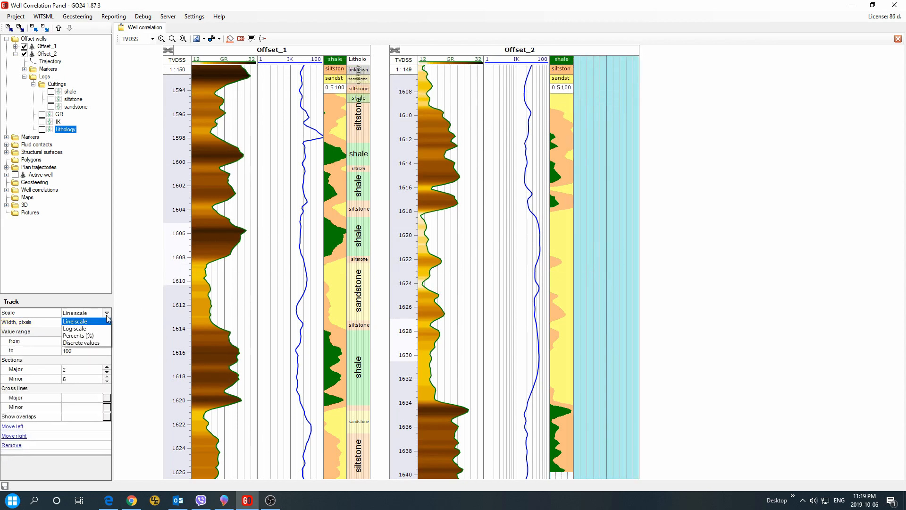
left_click(94, 343)
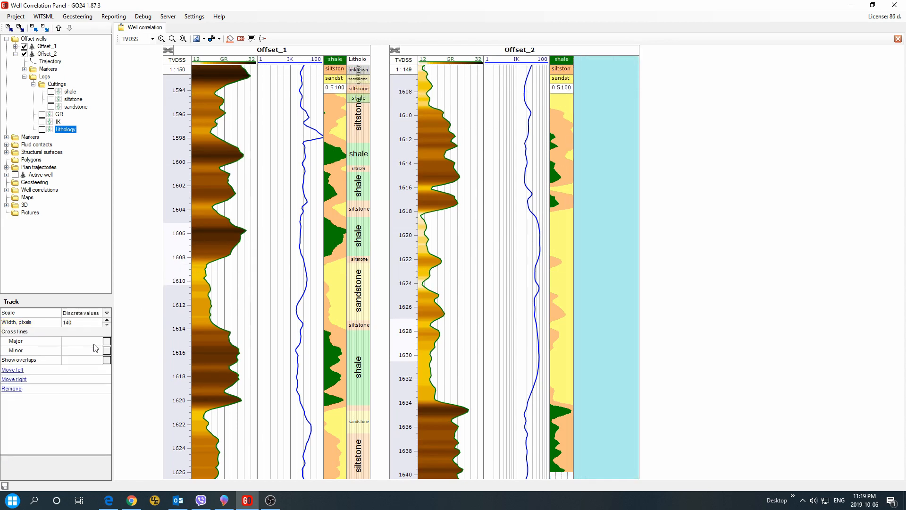
left_click(95, 325)
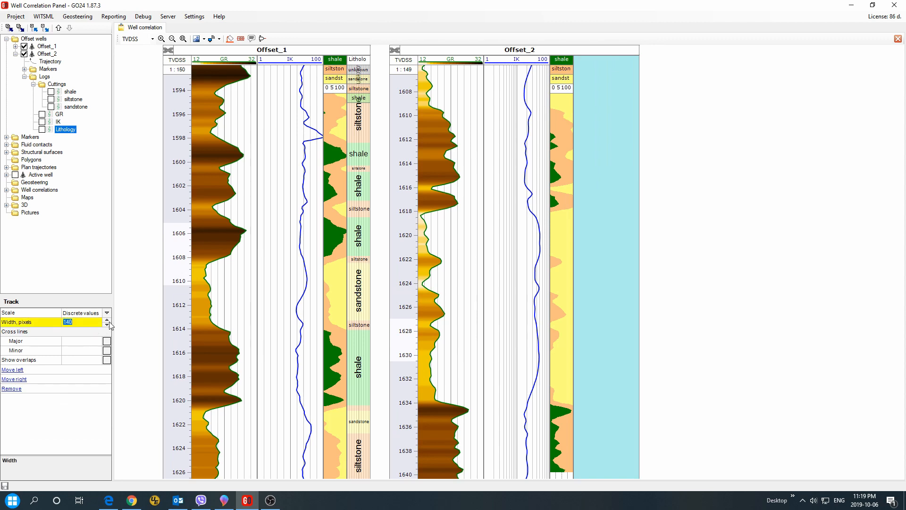
type("50")
key("Return")
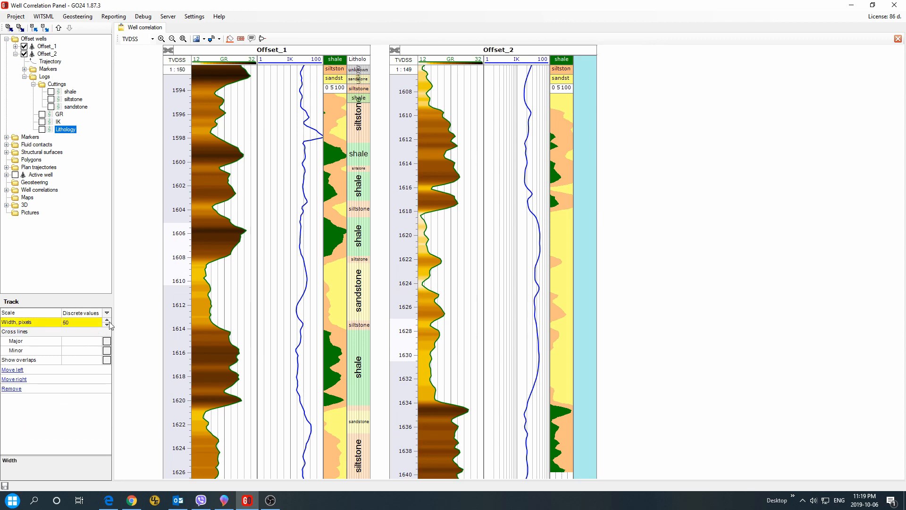
Display Offset_2's Lithology curve in the new track and set the curve's scale to Discrete values
left_click(42, 129)
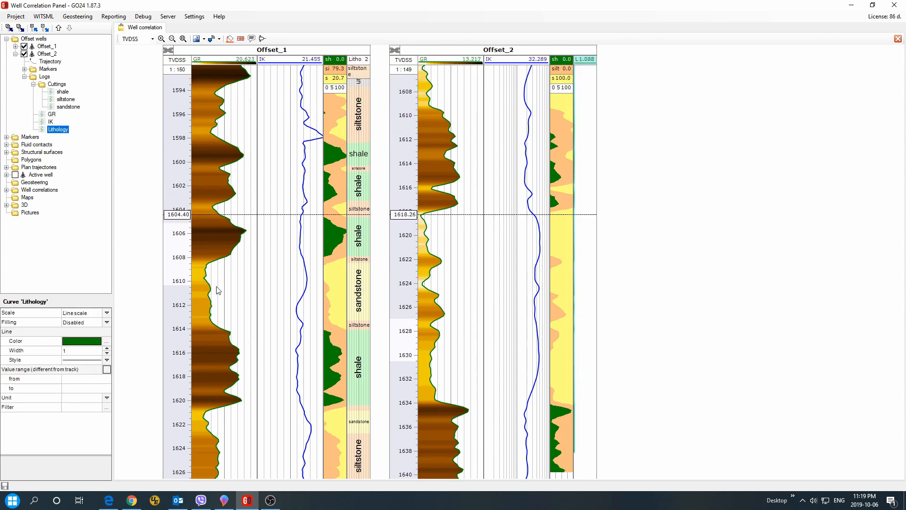
left_click(106, 313)
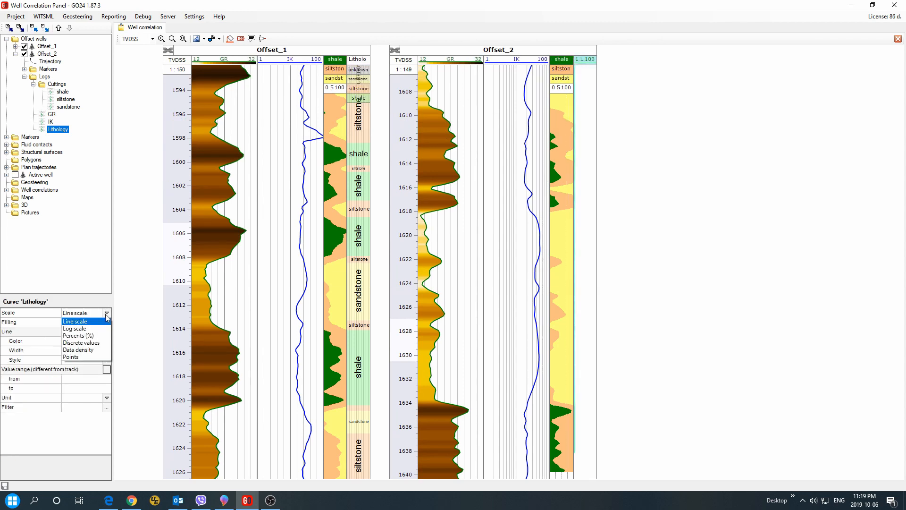
left_click(94, 344)
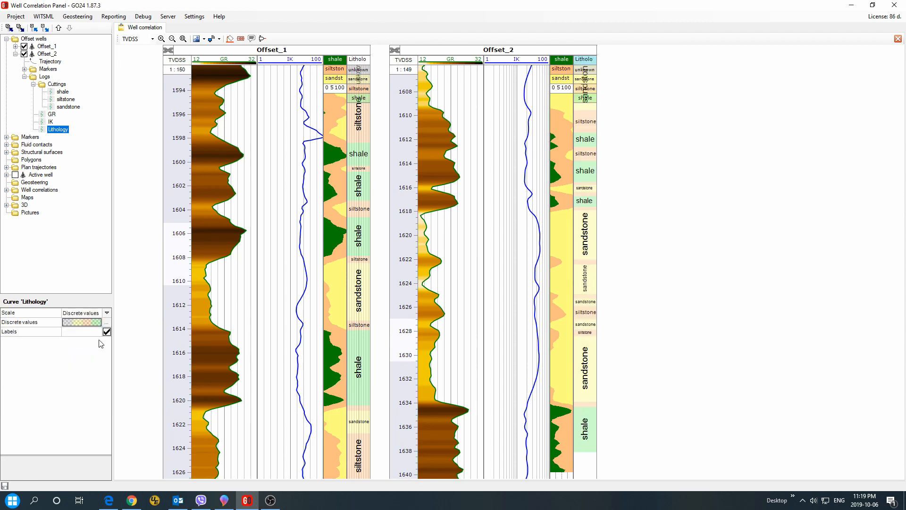
Move the Offset_2 well before Offset_1 and return it to its place after Offset_1
left_click(561, 51)
left_click(18, 322)
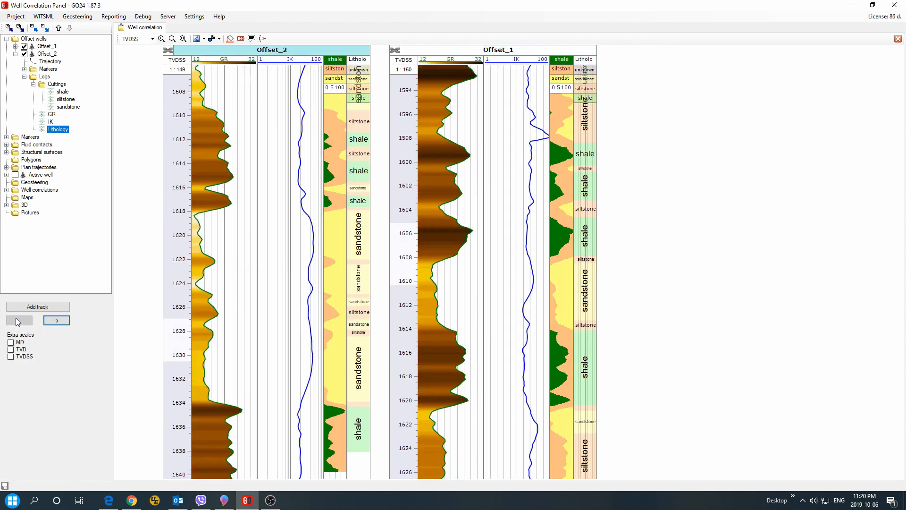
left_click(53, 324)
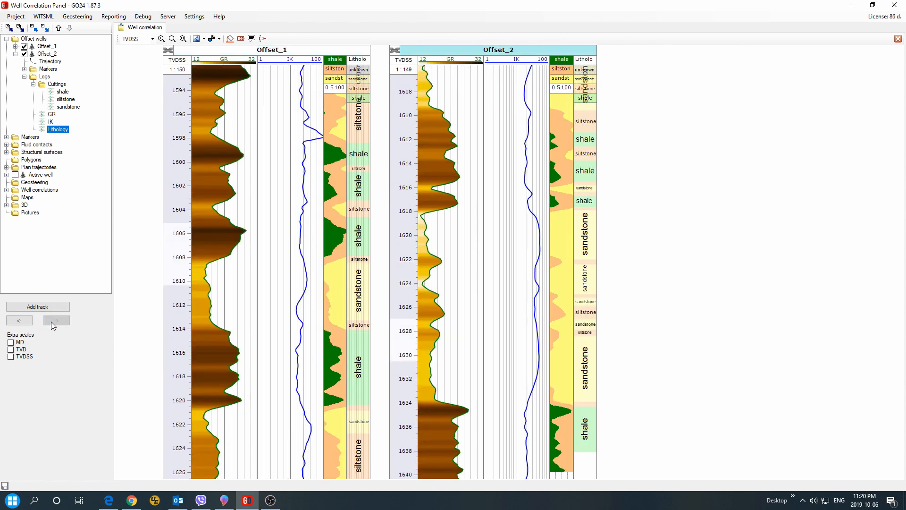
Add the extra MD scale to both the Offset_2 and Offset_1 wells
left_click(11, 343)
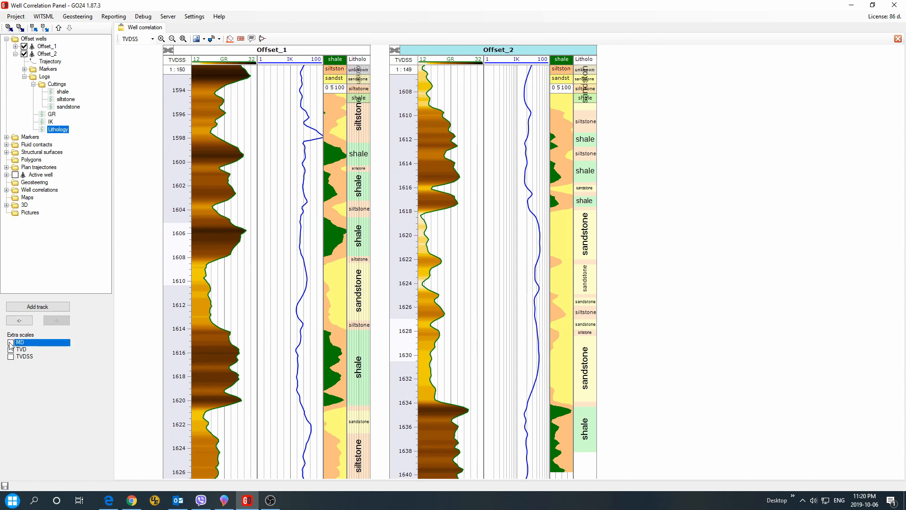
left_click(194, 50)
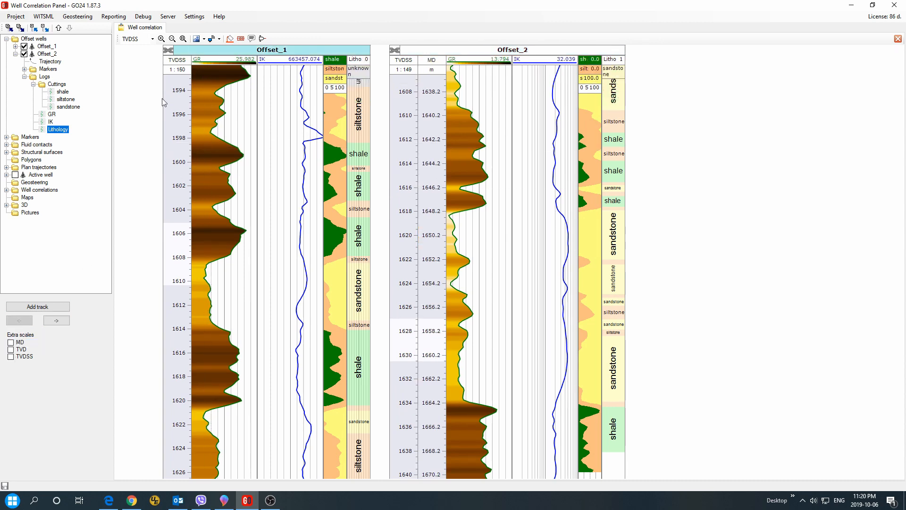
left_click(10, 343)
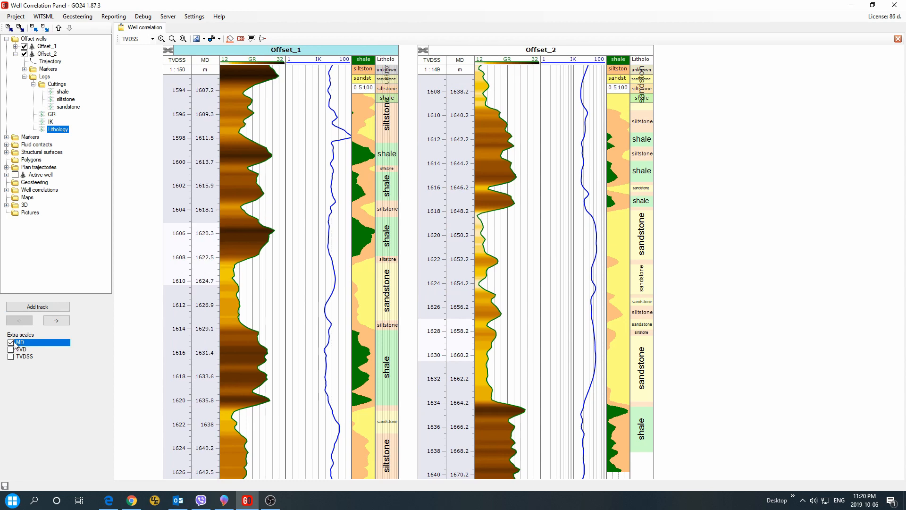
left_click(752, 207)
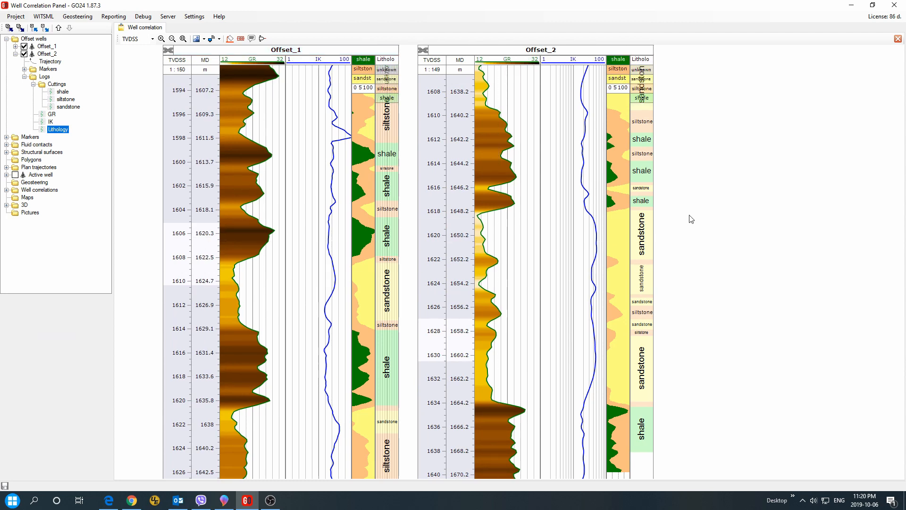
Apply a Despike data filter with its default settings to Offset_1's GR curve
left_click(240, 58)
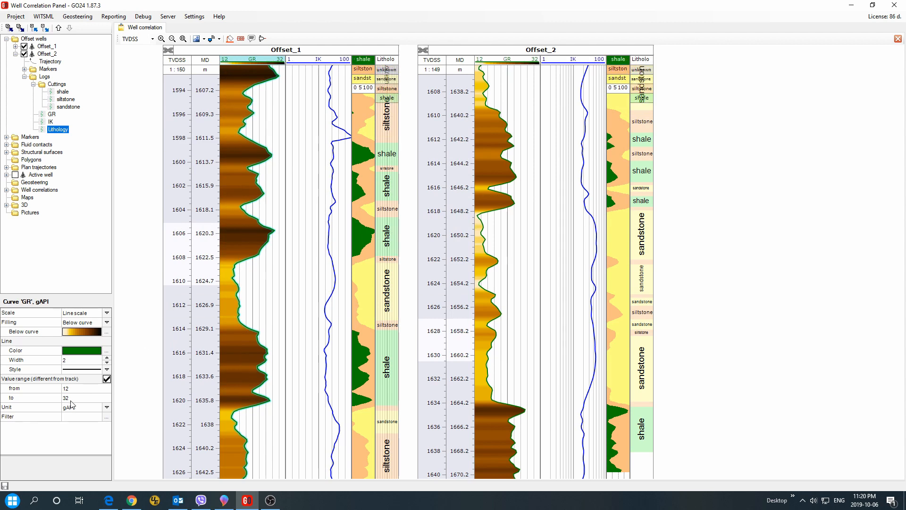
left_click(107, 419)
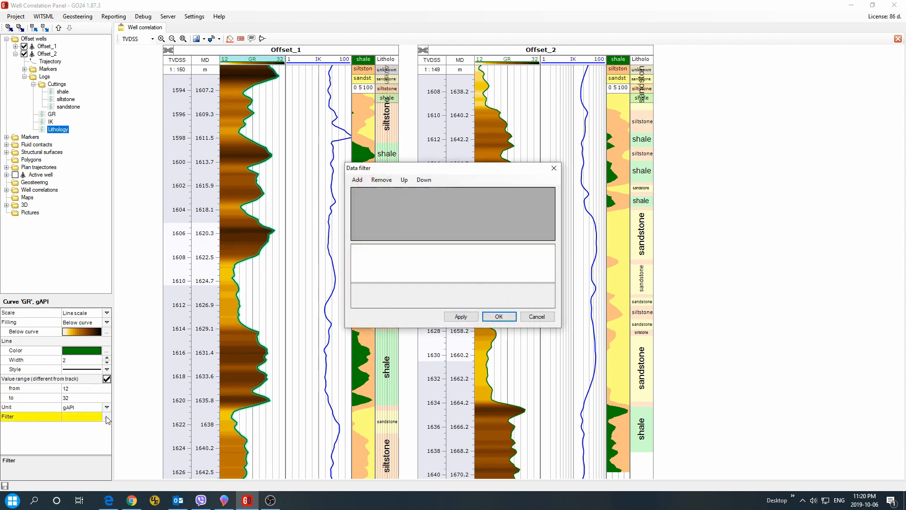
left_click_drag(455, 169, 475, 168)
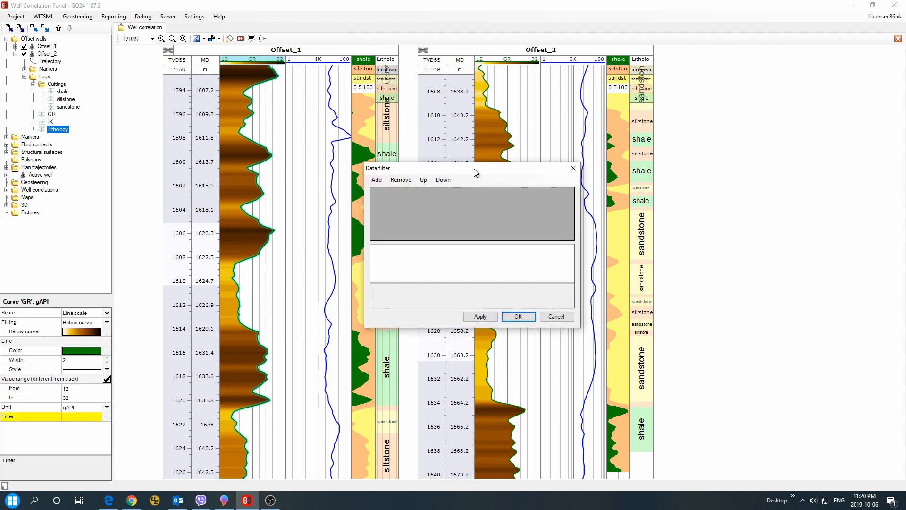
left_click(377, 181)
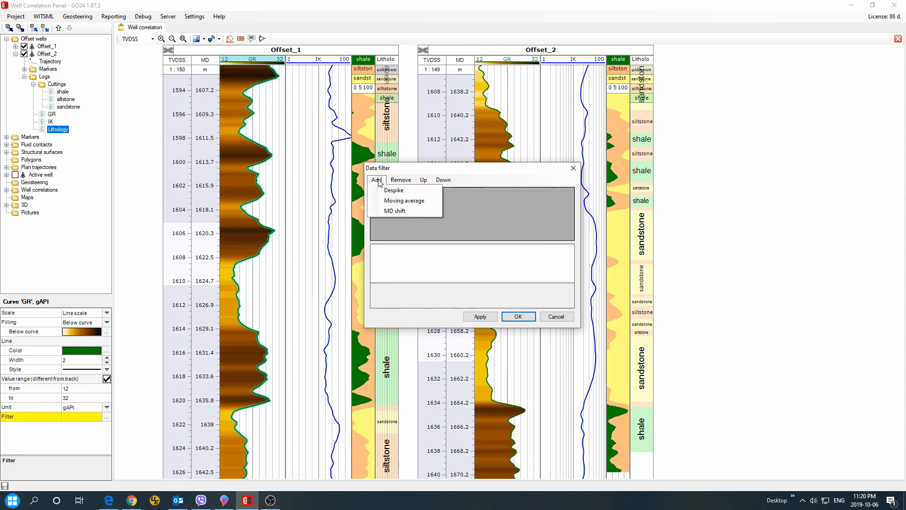
left_click(423, 190)
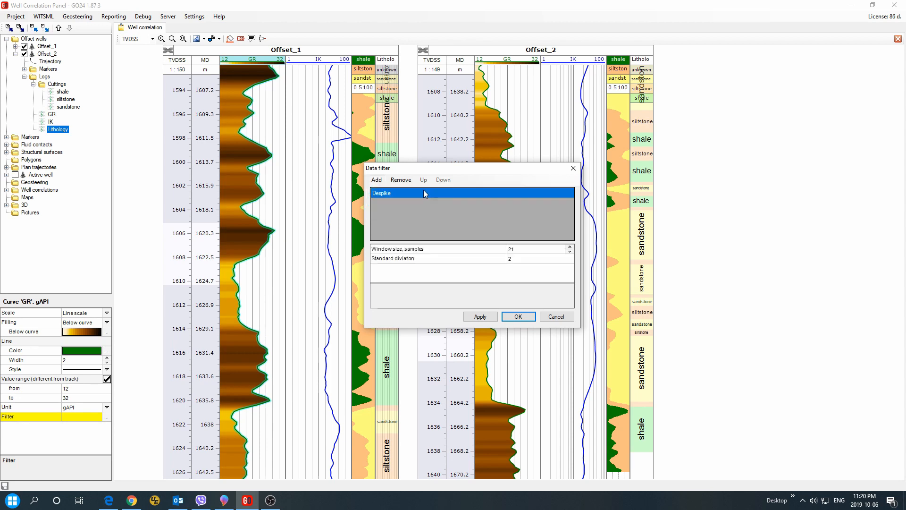
left_click(480, 316)
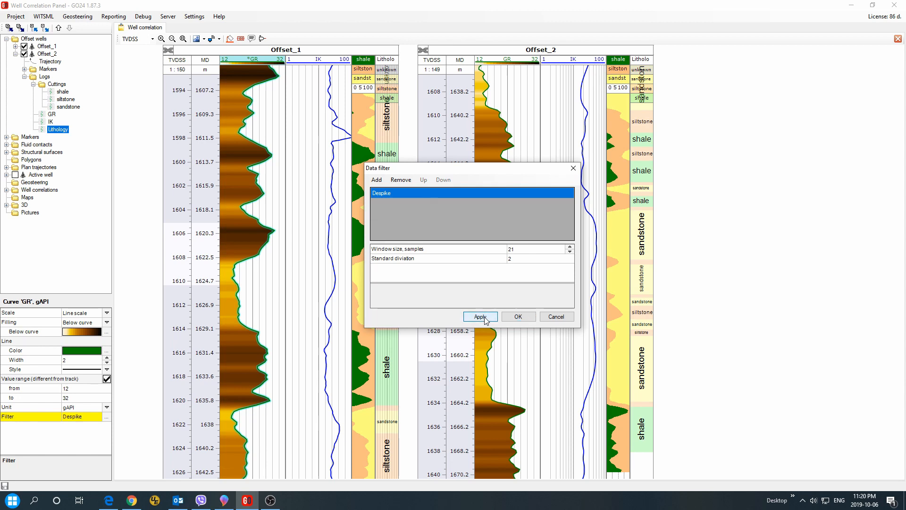
Add a Moving average filter to Offset_1's GR curve and apply it with a window size of 11 samples
left_click(380, 181)
left_click(389, 202)
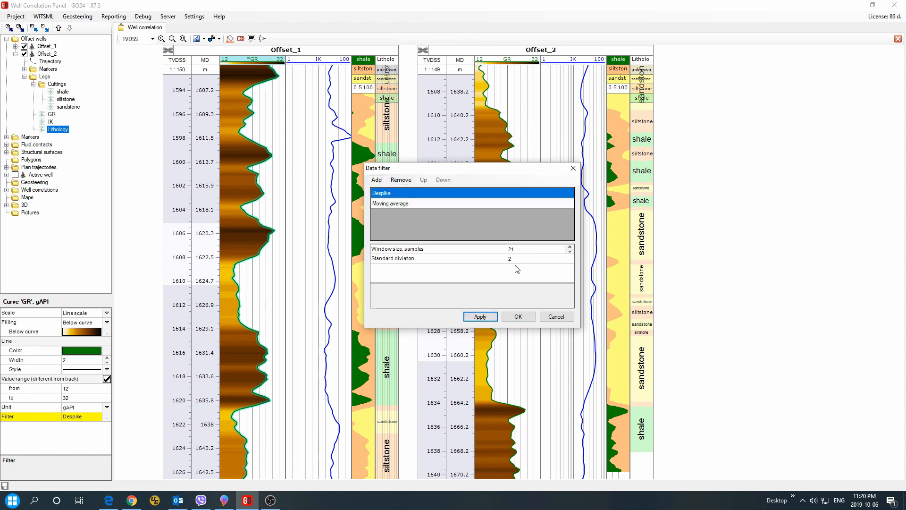
left_click(427, 204)
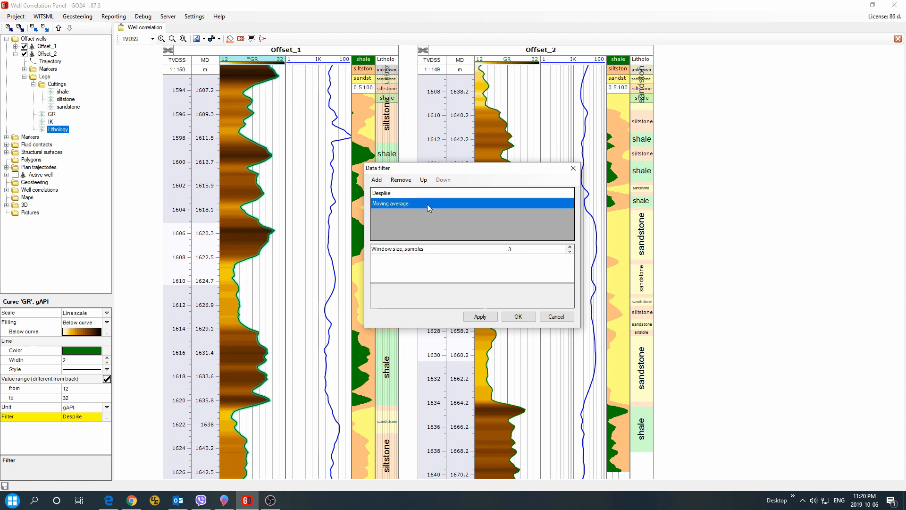
left_click(486, 317)
left_click(570, 247)
left_click(571, 247)
left_click(496, 315)
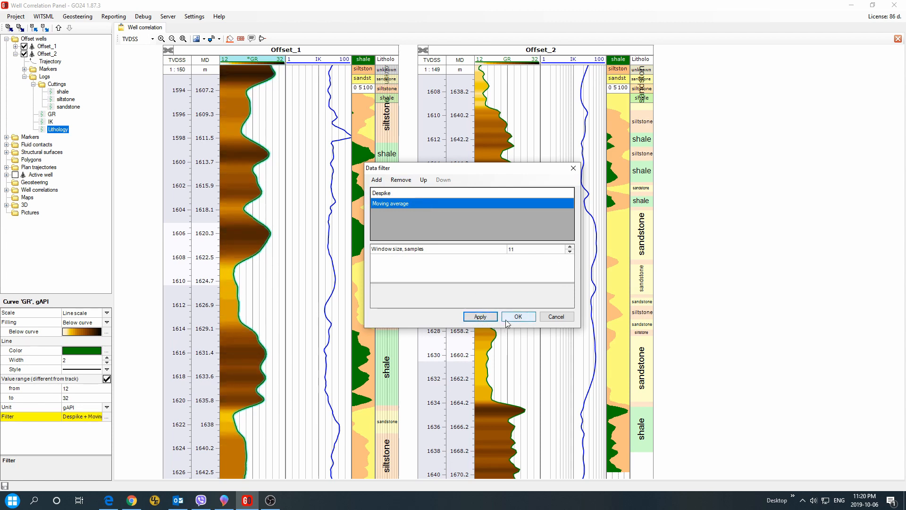
Remove the Despike and Moving average filters from Offset_1's GR curve and apply the change
left_click(411, 183)
left_click(401, 183)
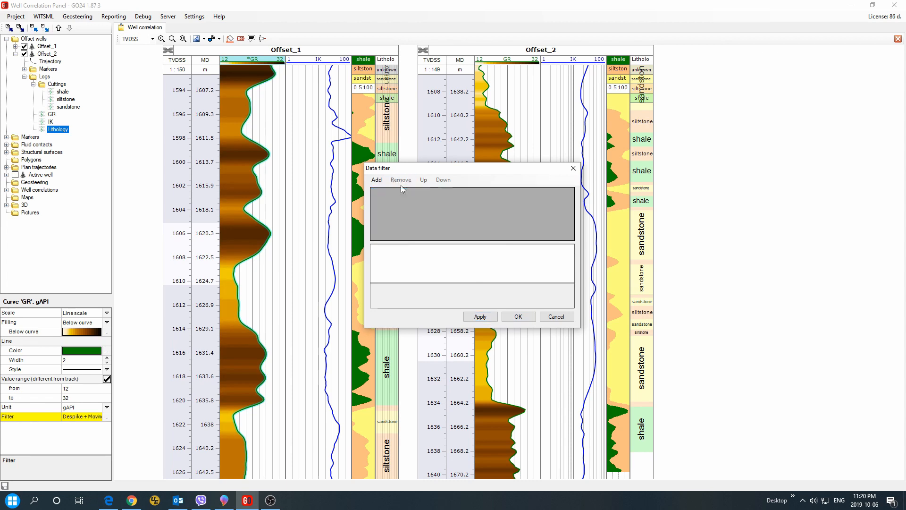
left_click(490, 317)
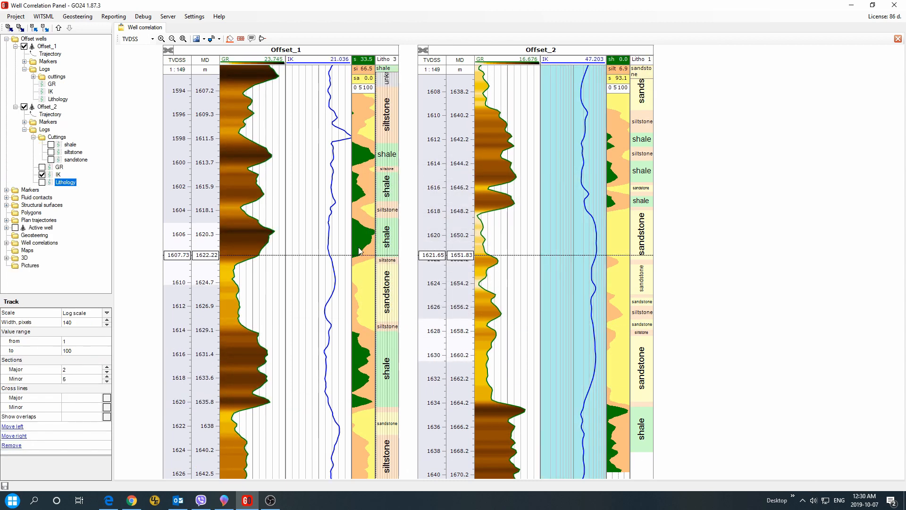
Set Offset_1's IK track to Log scale and turn off the IK curve's separate value range
left_click(304, 239)
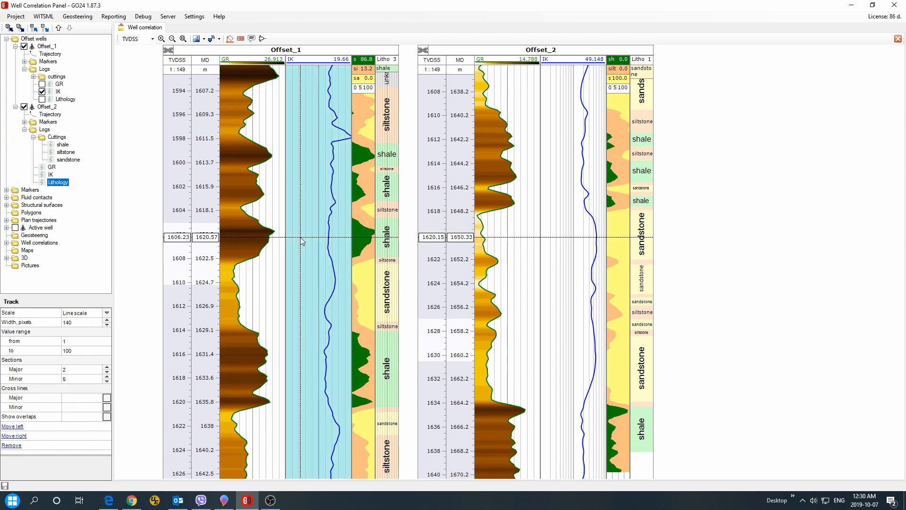
left_click(110, 312)
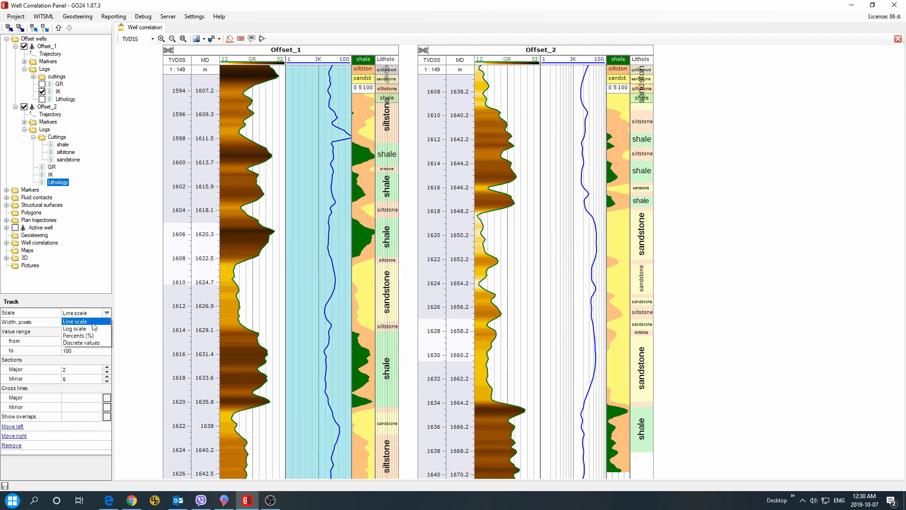
left_click(95, 330)
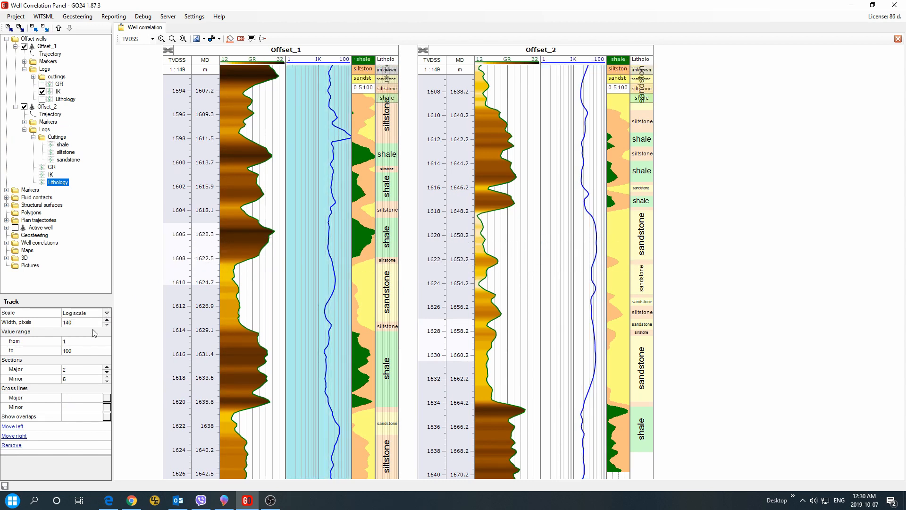
left_click(323, 68)
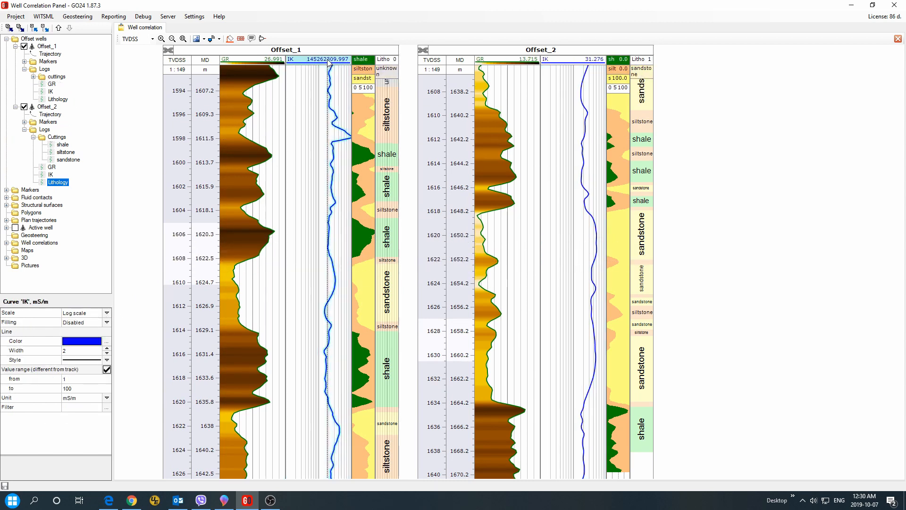
left_click(107, 370)
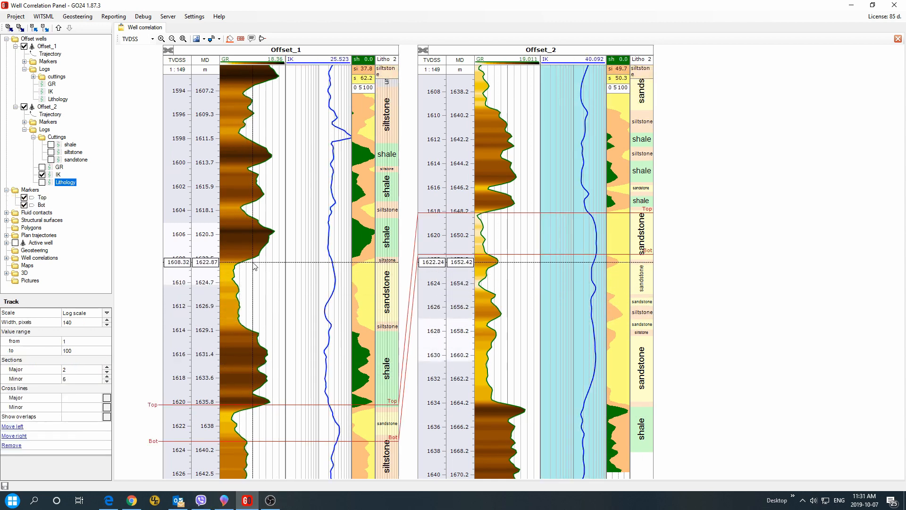
Create a new marker named M1_top in Offset_1 at about 1608.4 m TVDSS, at the top of the sandstone
right_click(275, 267)
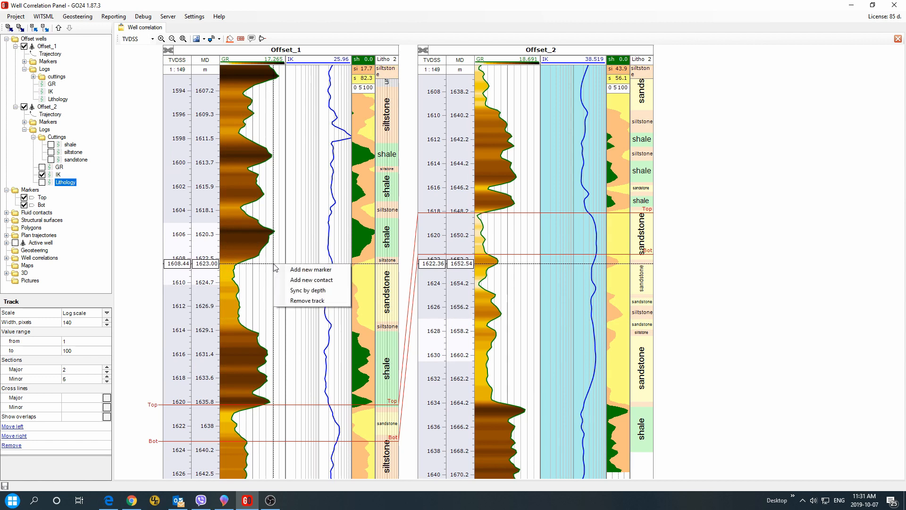
left_click(293, 270)
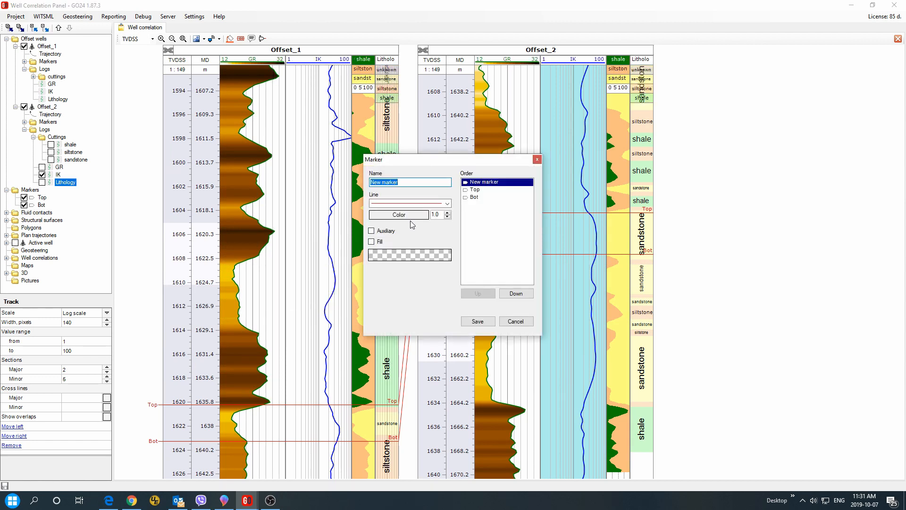
type("M1_top")
left_click(478, 321)
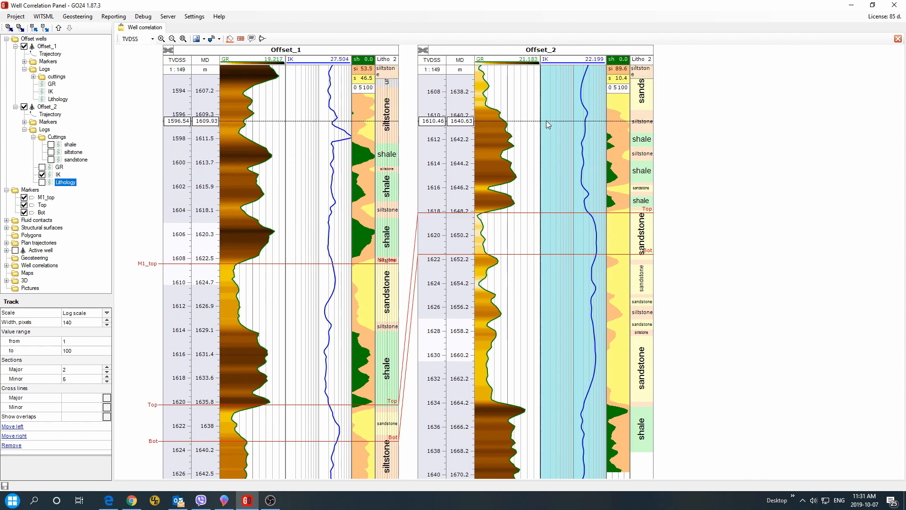
Add the M1_top marker to Offset_2 at about 1602.4 m TVDSS and sync the wells by that marker
scroll(543, 124, "up", 4)
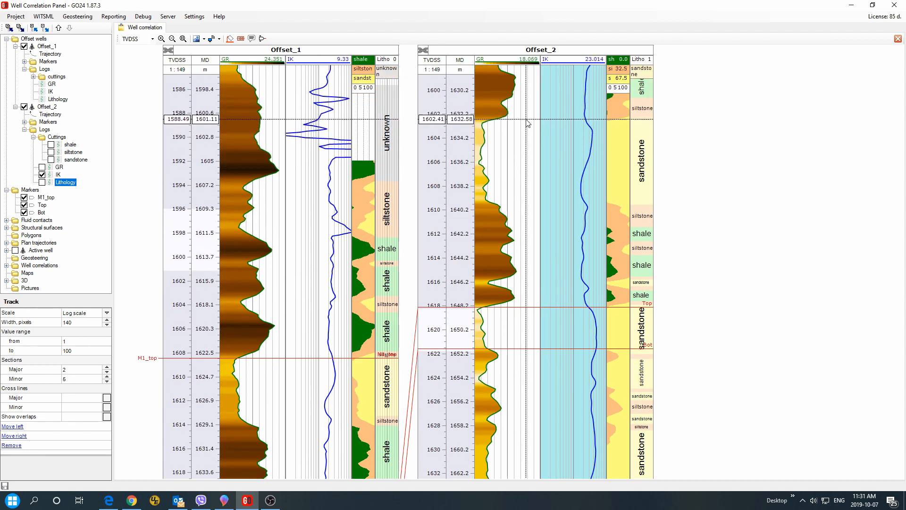
right_click(527, 121)
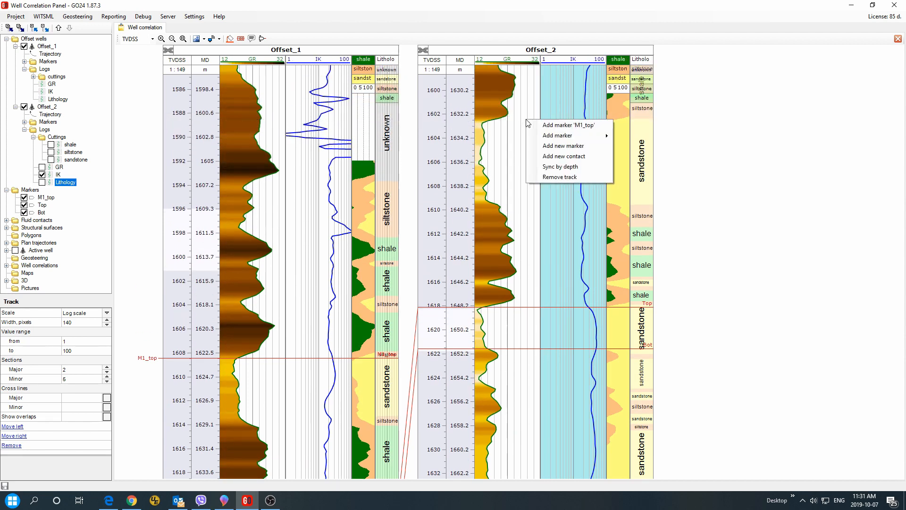
left_click(555, 126)
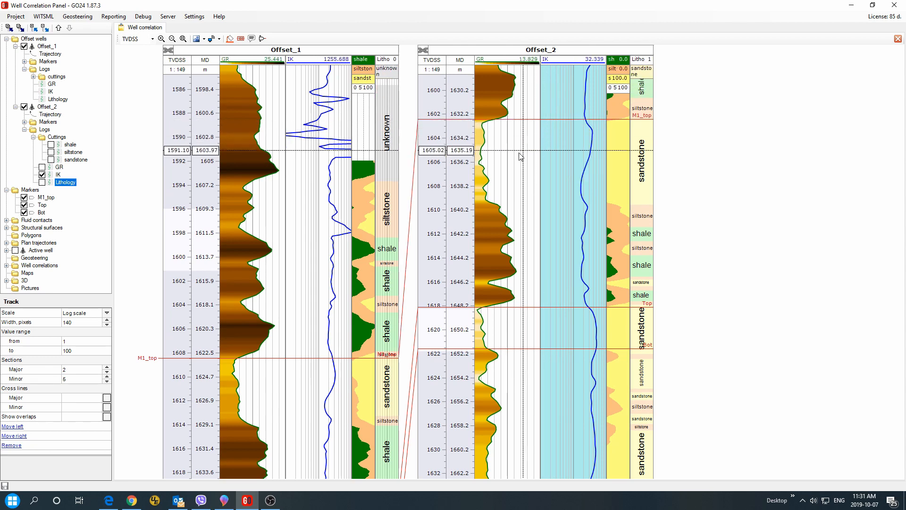
right_click(525, 120)
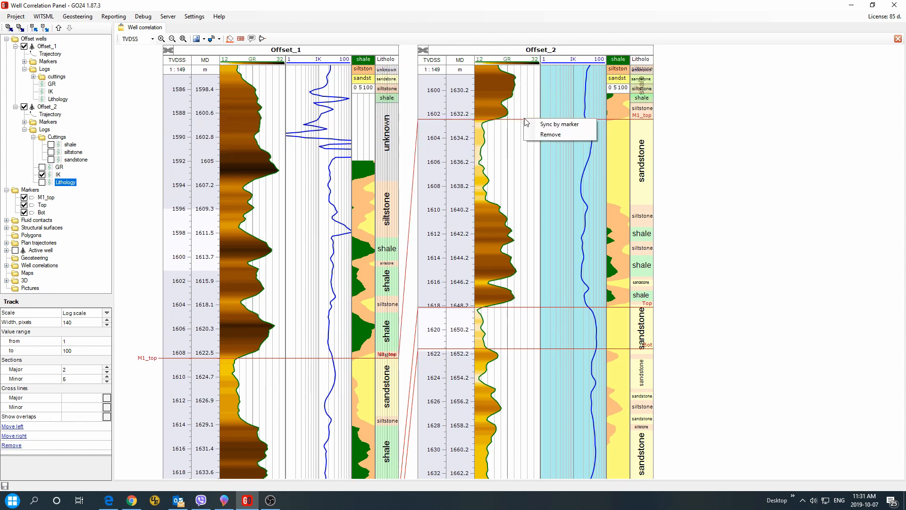
left_click(565, 126)
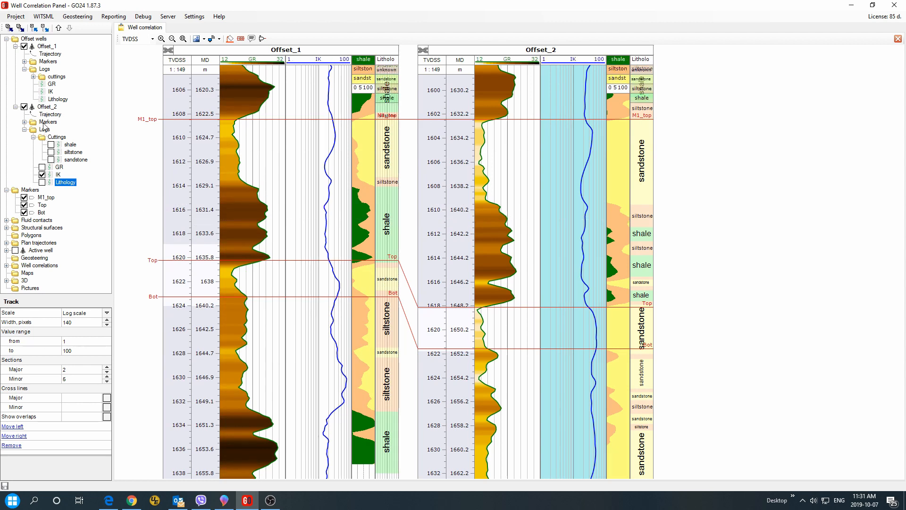
Create a marker named M1_bot in the Markers folder and order it directly below M1_top
right_click(32, 190)
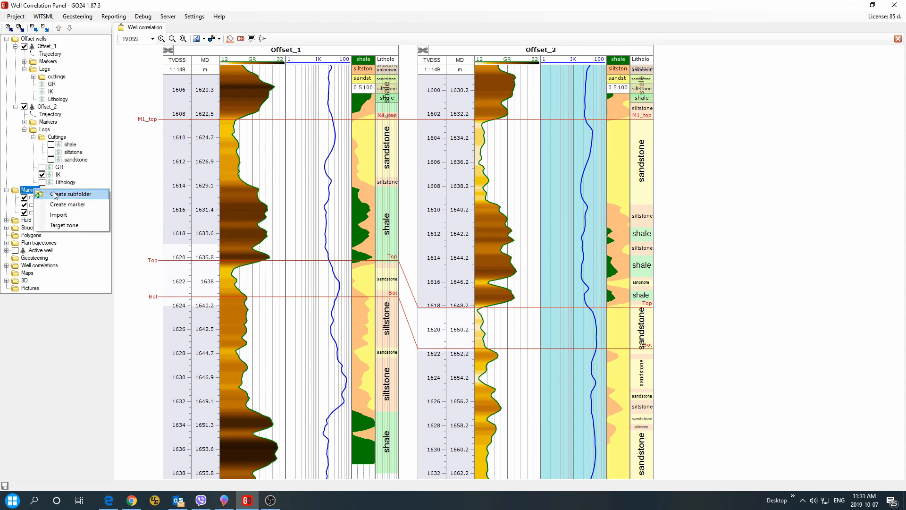
left_click(67, 204)
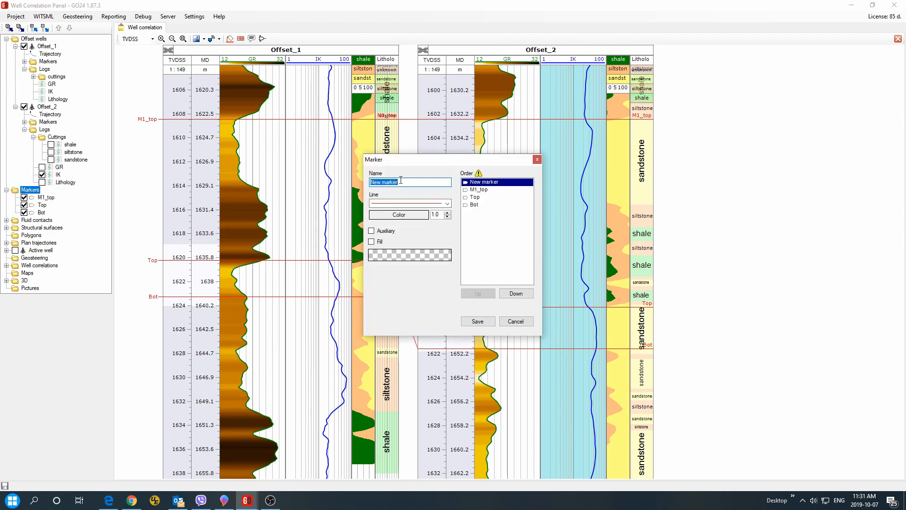
type("M1_bot")
left_click(522, 293)
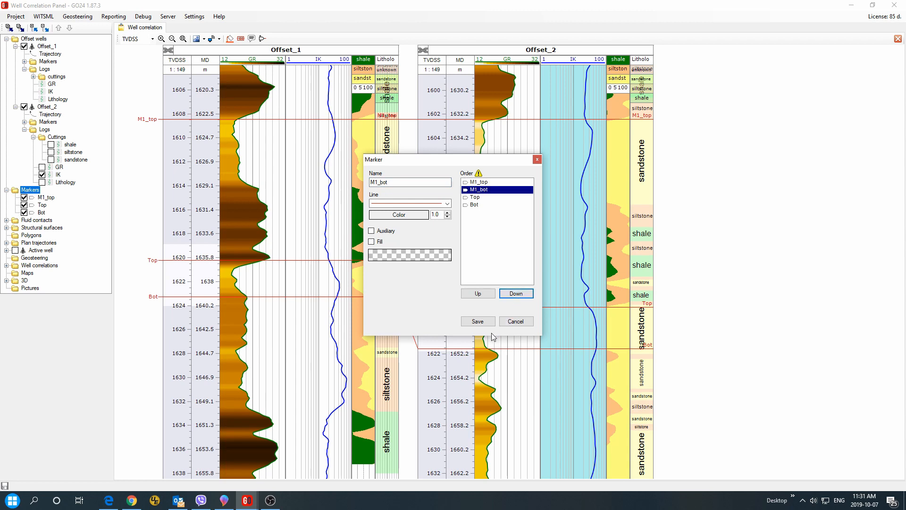
left_click(488, 323)
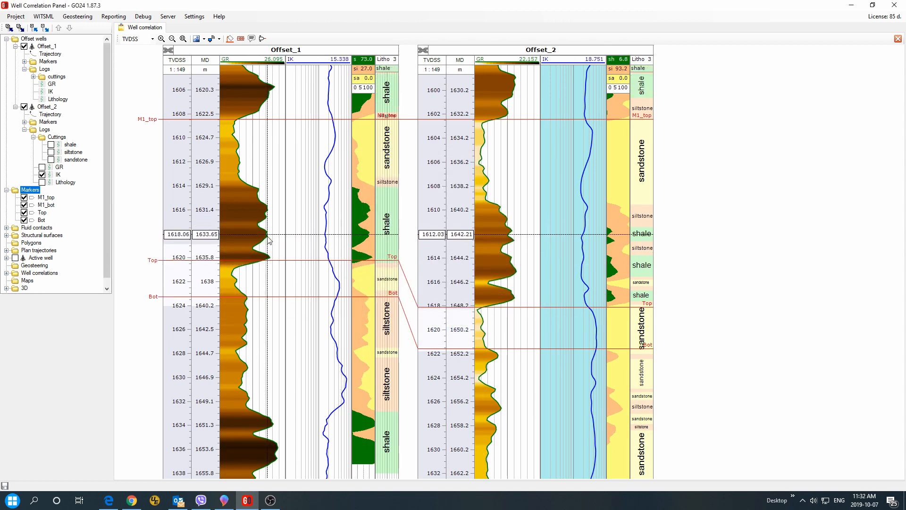
Add the M1_bot marker to Offset_1 at about 1613 m TVDSS and to Offset_2 at about 1609.2 m TVDSS
right_click(263, 177)
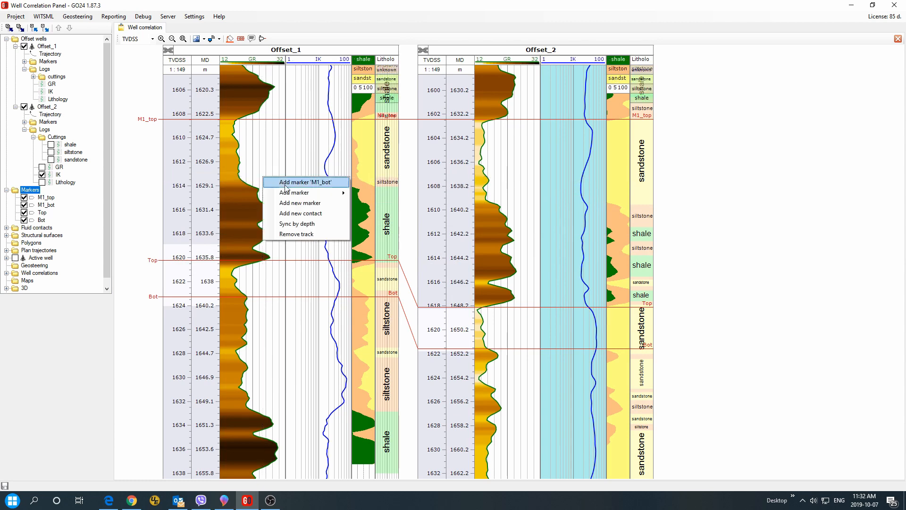
left_click(294, 184)
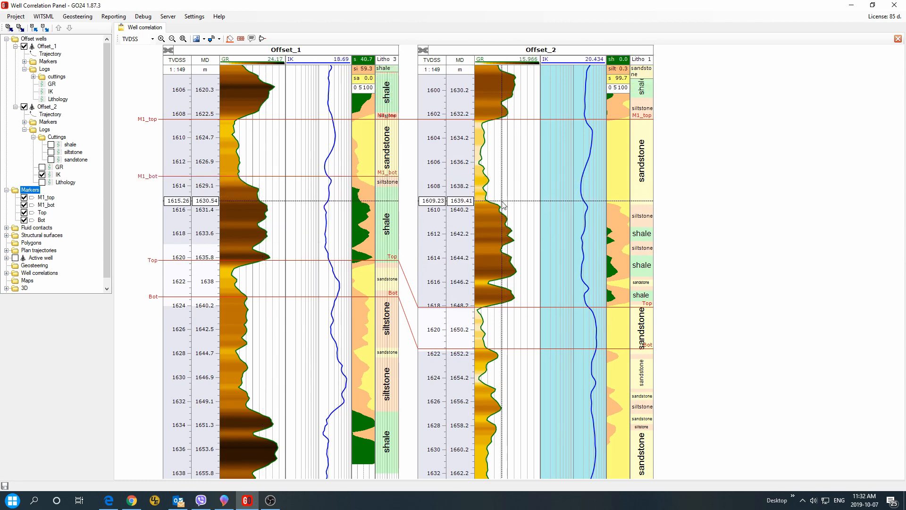
right_click(503, 203)
left_click(521, 207)
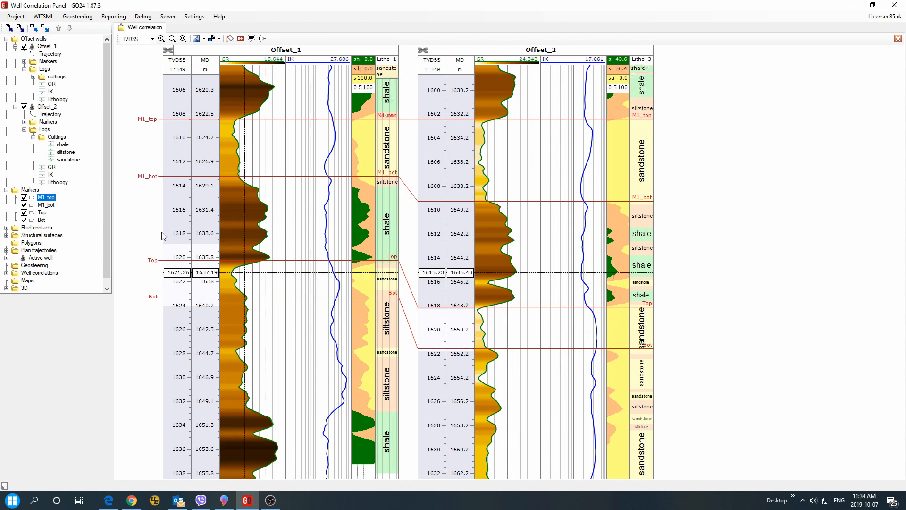
Give the M1_top marker a red fill with transparency 84 and turn on the zone fill display between the wells
right_click(48, 198)
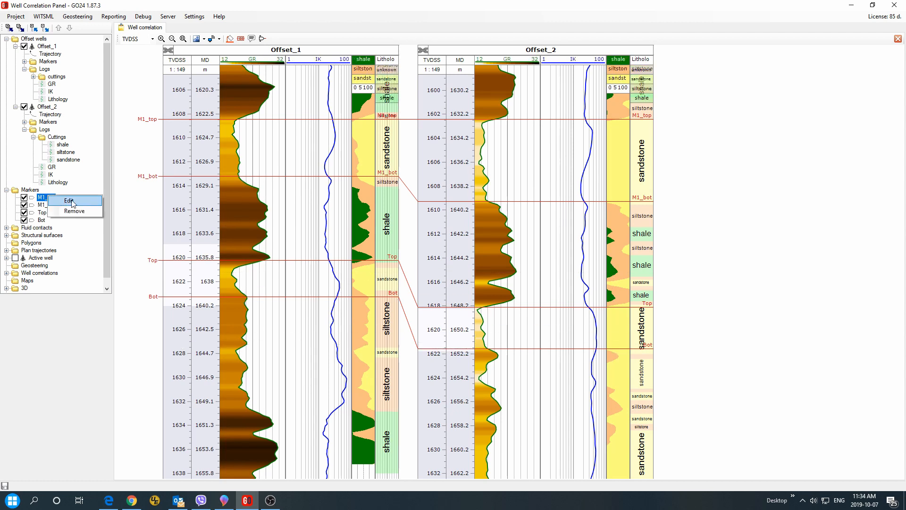
left_click(73, 204)
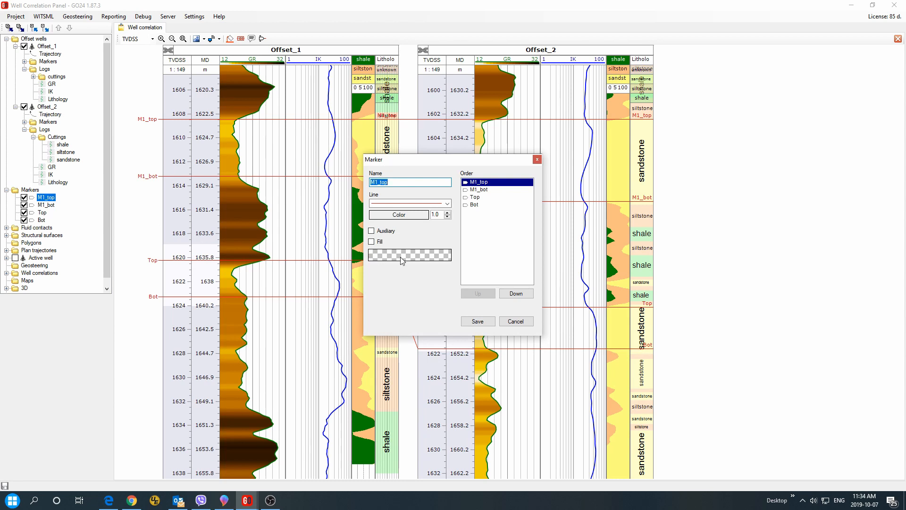
left_click(372, 243)
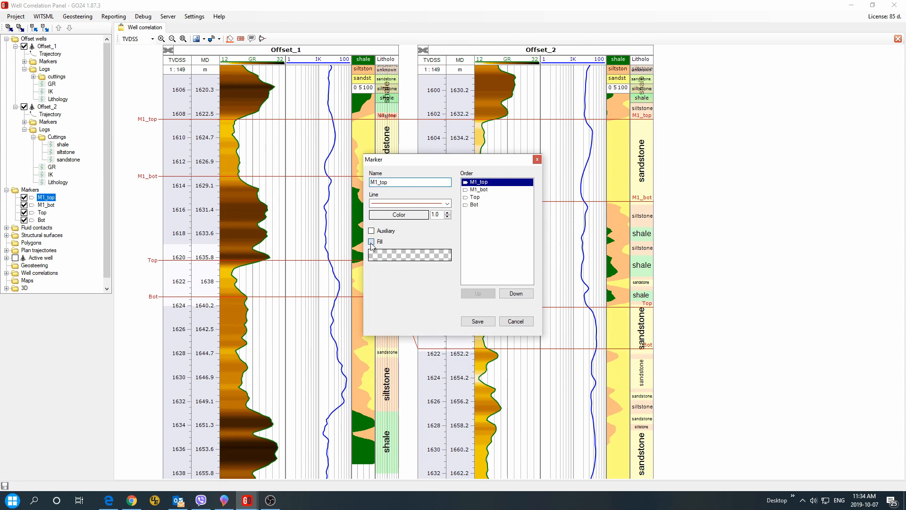
left_click(395, 257)
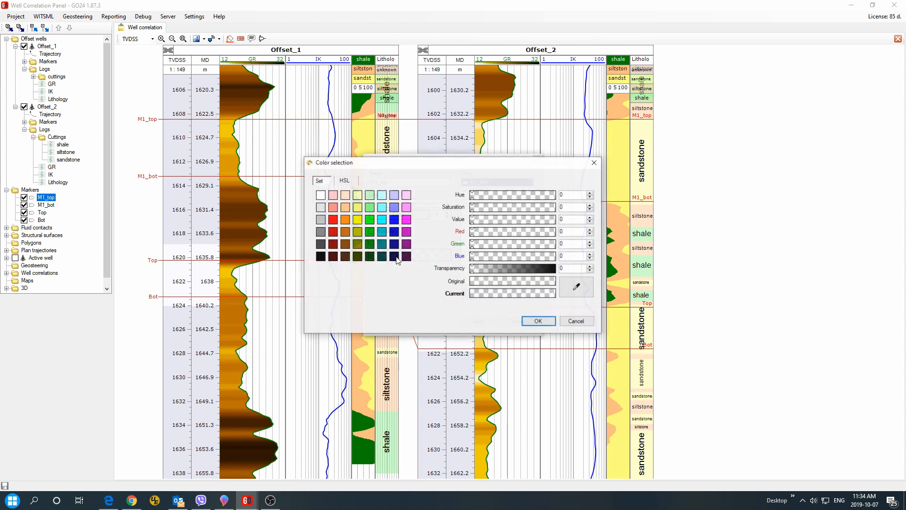
left_click(333, 219)
left_click_drag(520, 268, 501, 274)
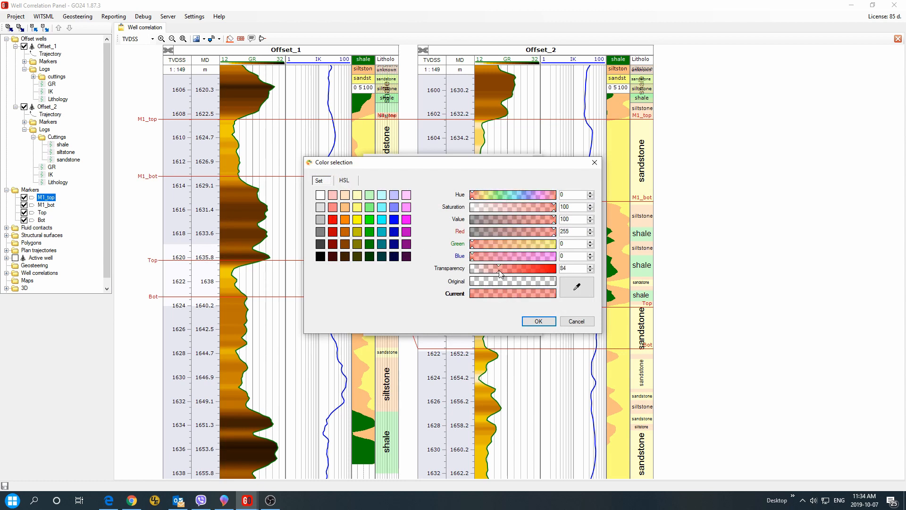
left_click(539, 321)
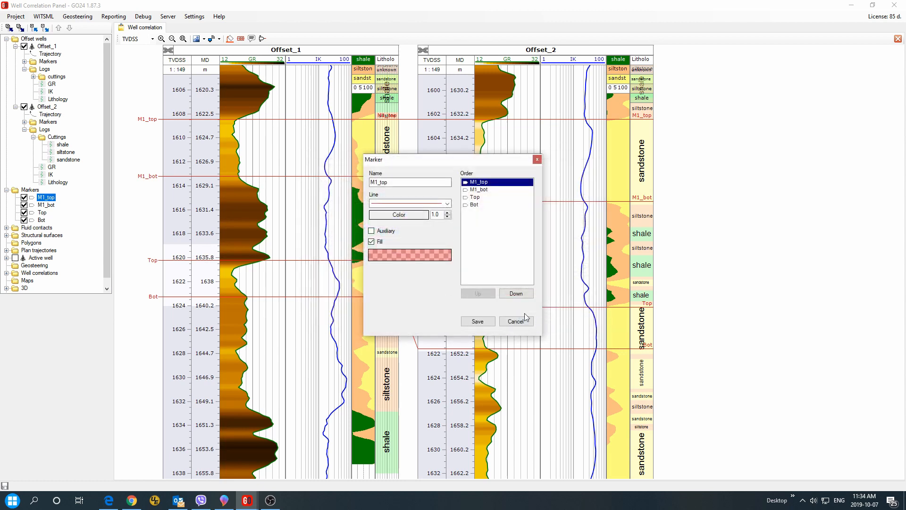
left_click(483, 324)
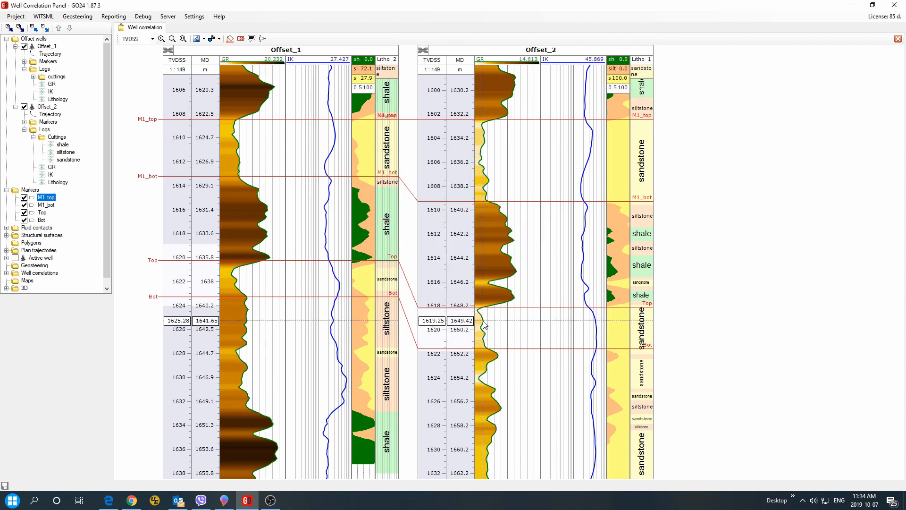
left_click(230, 38)
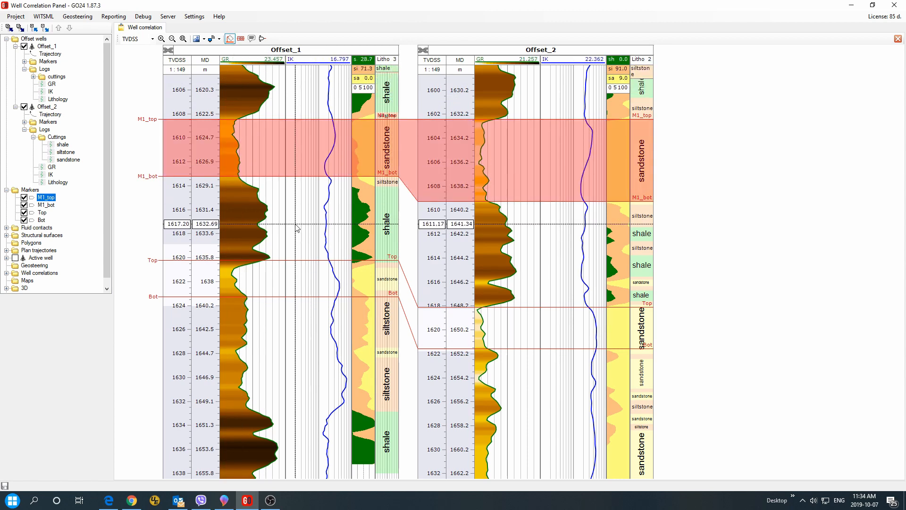
Make the M1_bot marker auxiliary
right_click(47, 205)
left_click(66, 215)
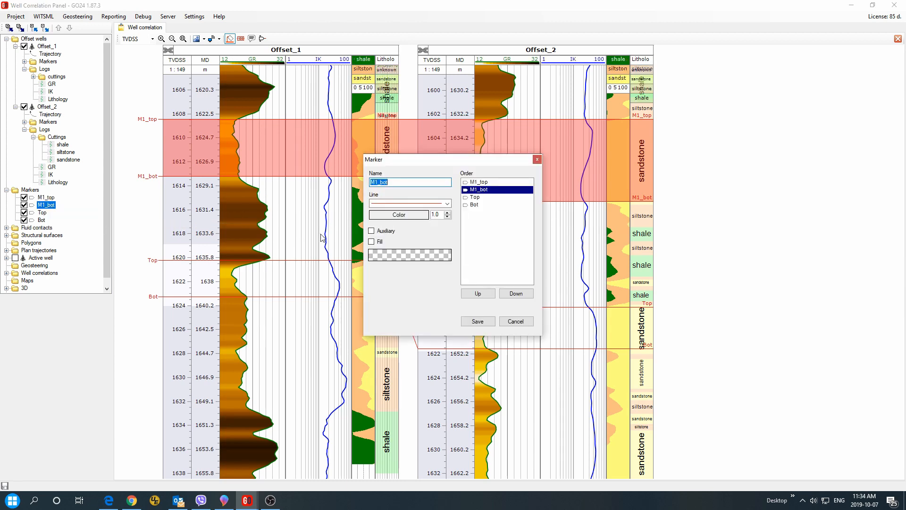
left_click(480, 322)
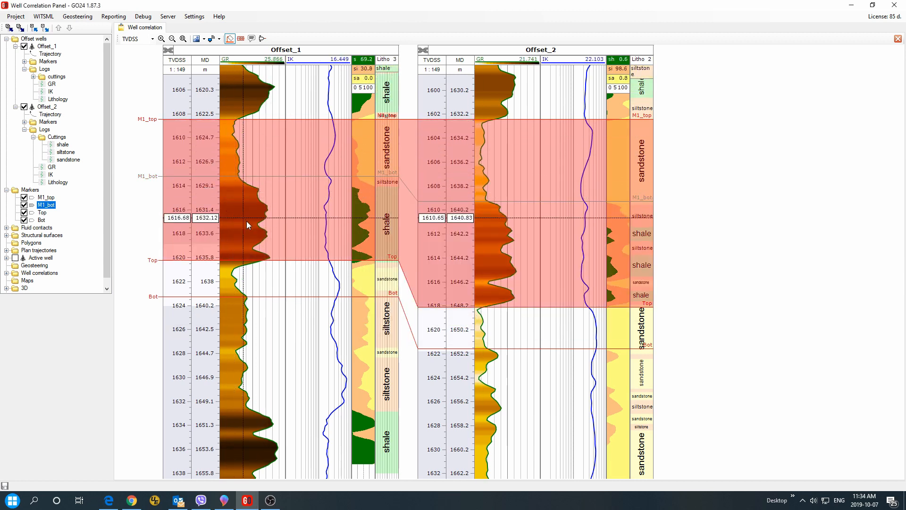
Enable marker editing and set the MD of M1_bot in Offset_1 to 1630 m
left_click(263, 39)
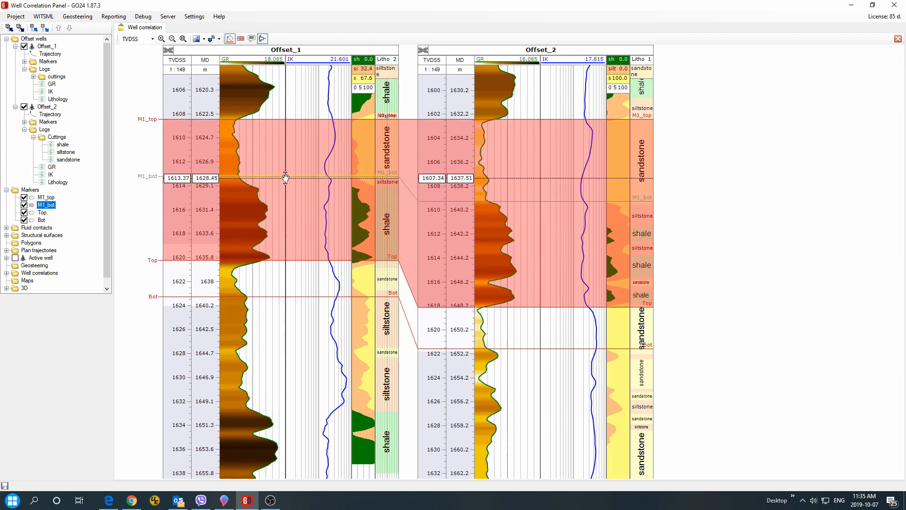
mouse_move(286, 177)
left_mouse_down()
mouse_move(285, 215)
mouse_move(286, 177)
left_mouse_up()
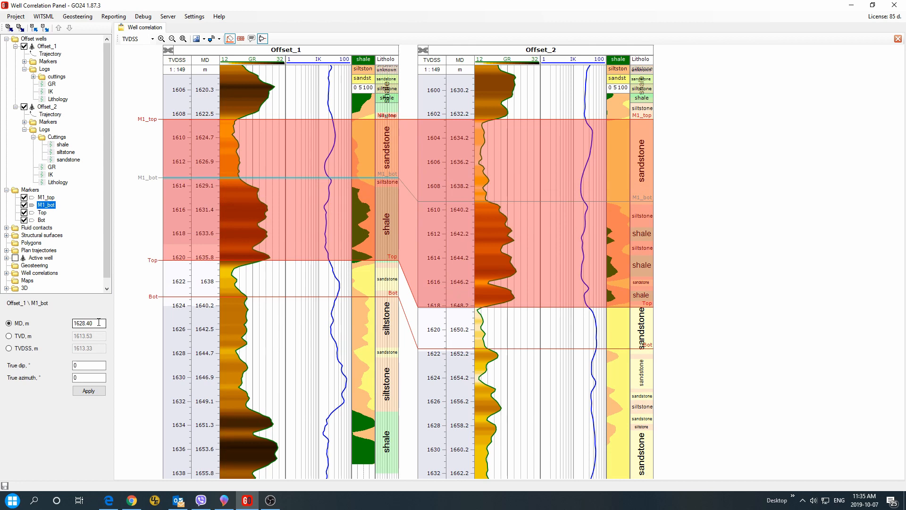
left_click_drag(98, 322, 56, 322)
type("1630")
left_click(88, 391)
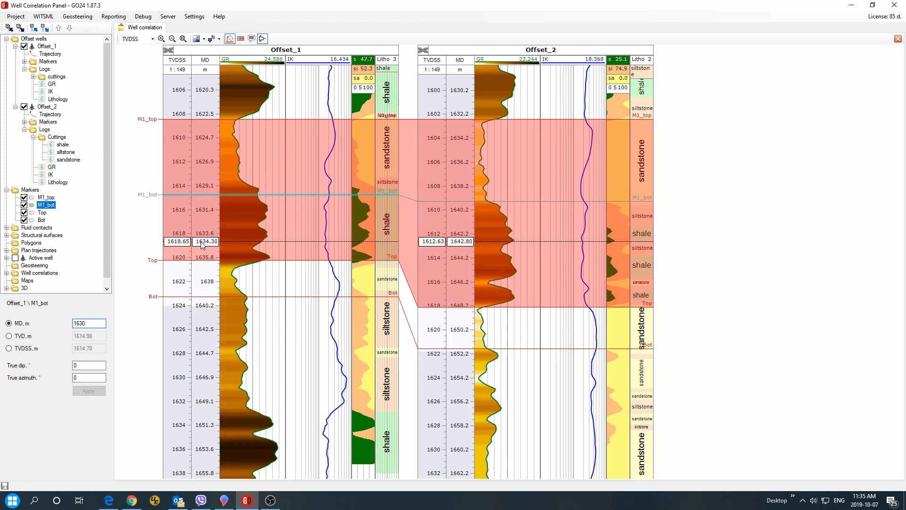
Show the depth labels on the markers and sync both wells by depth, keeping the TVDSS scale
left_click(241, 39)
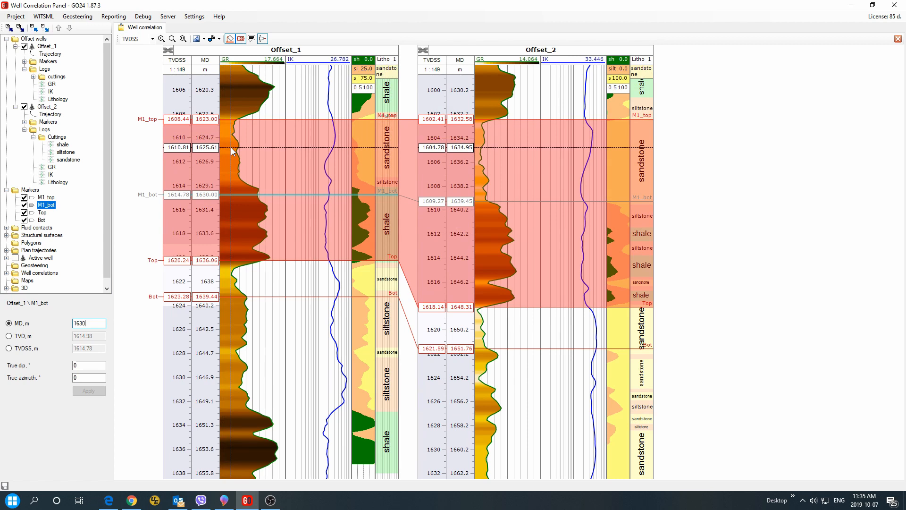
left_click(152, 40)
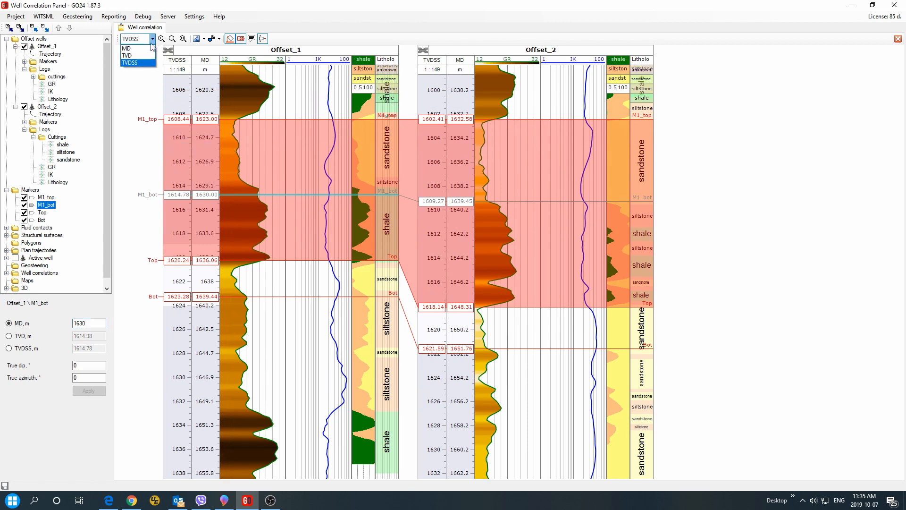
left_click(142, 63)
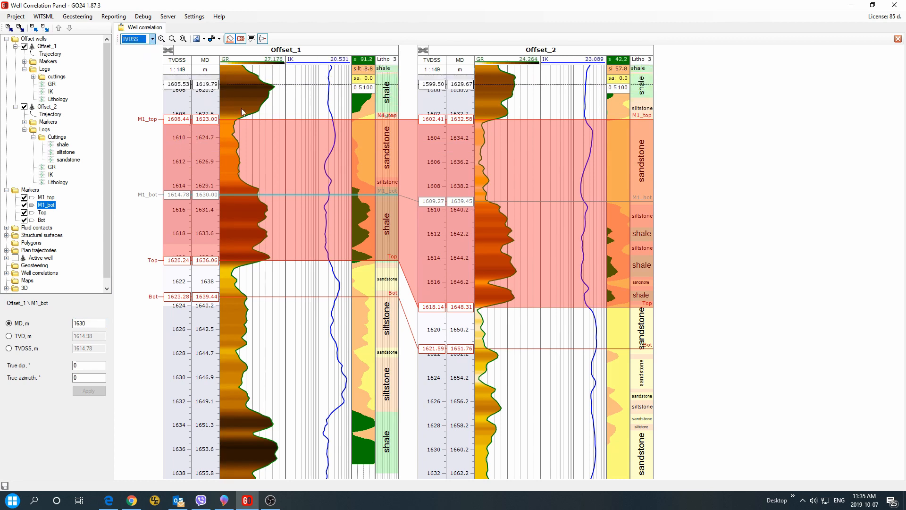
right_click(299, 110)
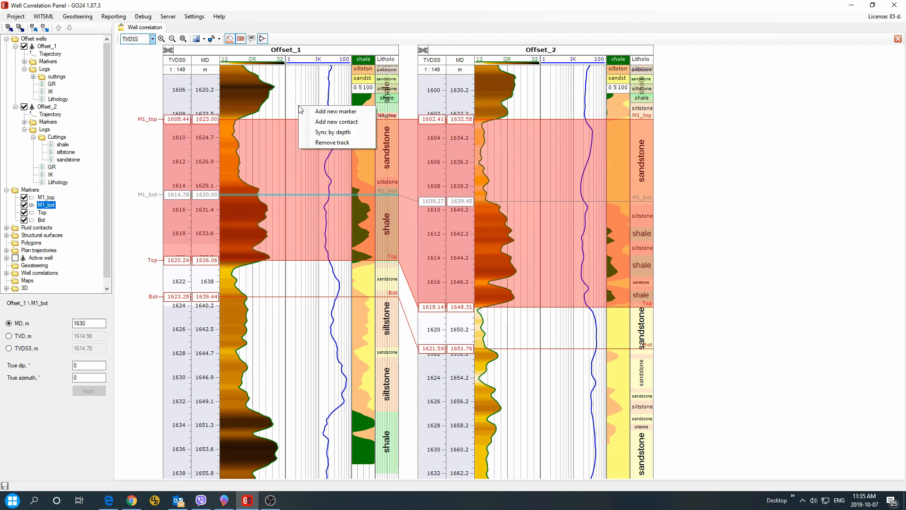
left_click(326, 132)
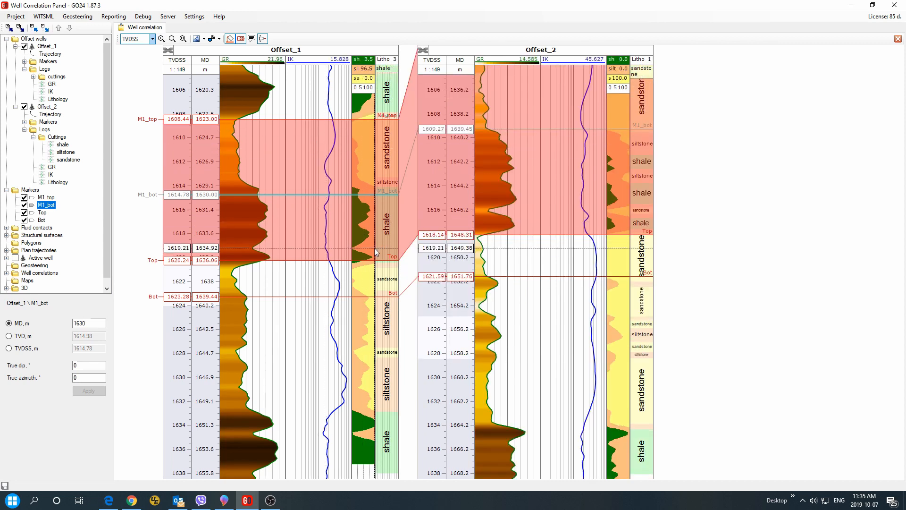
Release Offset_1 from the linked view and zoom it on its own to a vertical scale of 1:228
scroll(374, 258, "up", 4)
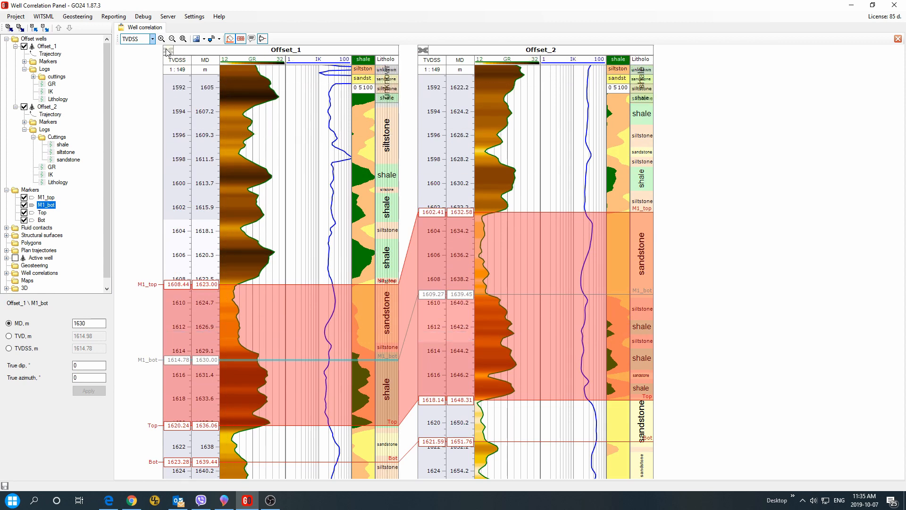
scroll(263, 215, "down", 6)
scroll(267, 234, "up", 6)
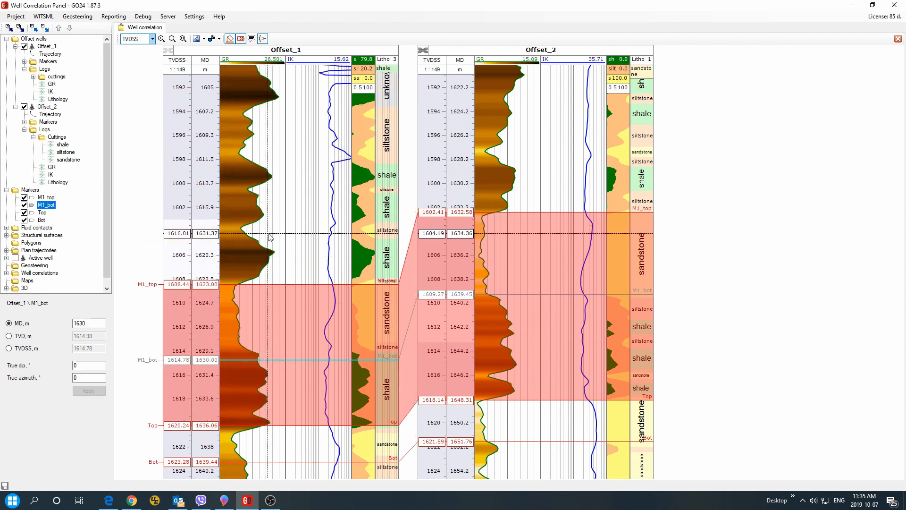
scroll(271, 236, "up", 2)
scroll(274, 239, "up", 4)
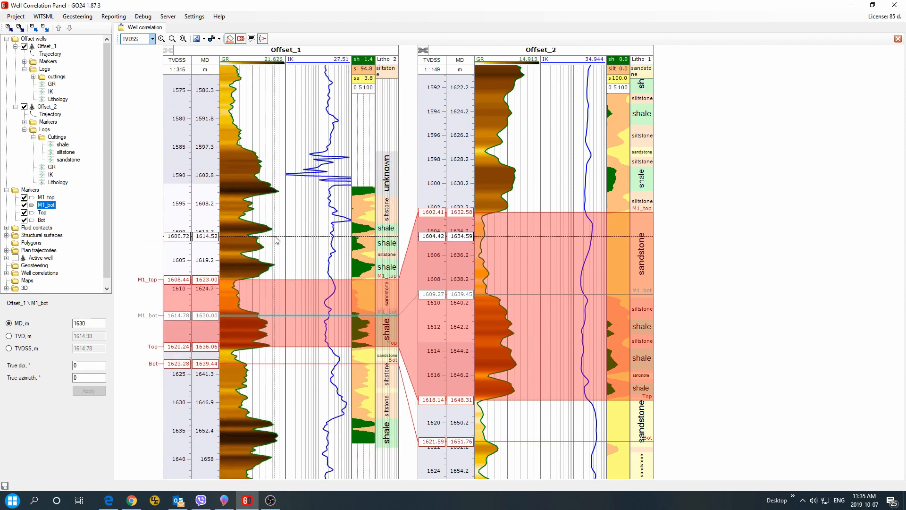
scroll(229, 239, "down", 3)
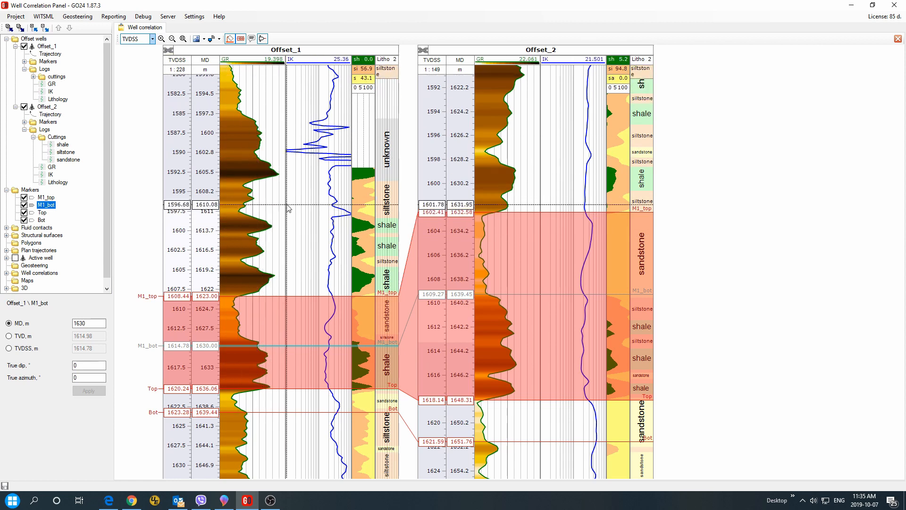
Sync both wells by depth from Offset_1 and set the vertical scale to 1:500
right_click(303, 202)
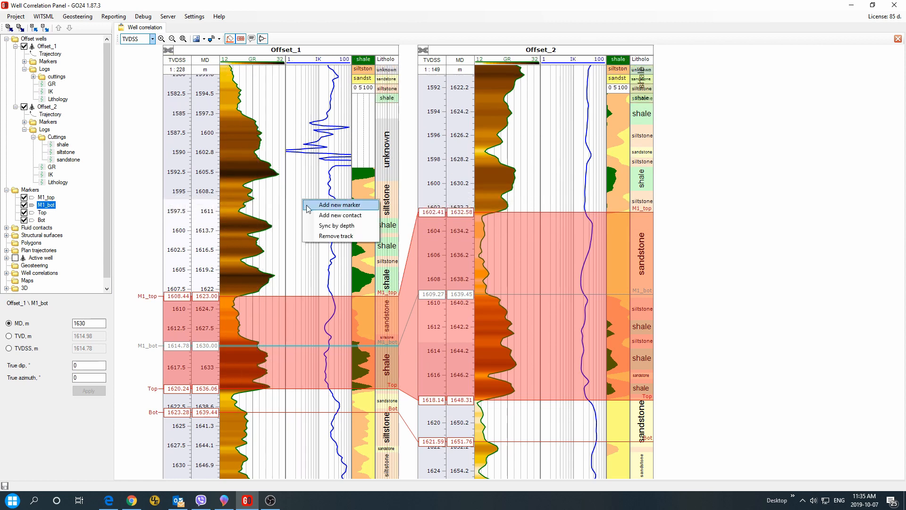
left_click(326, 225)
left_click(177, 71)
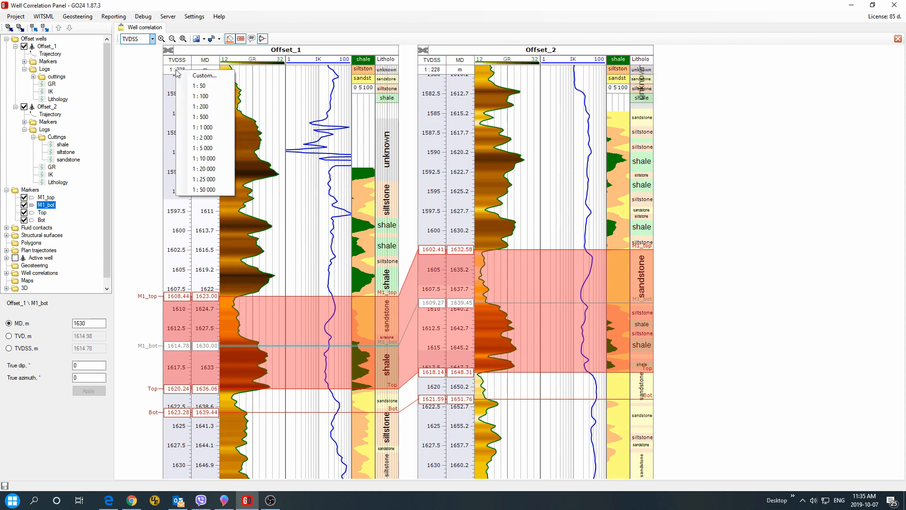
left_click(201, 117)
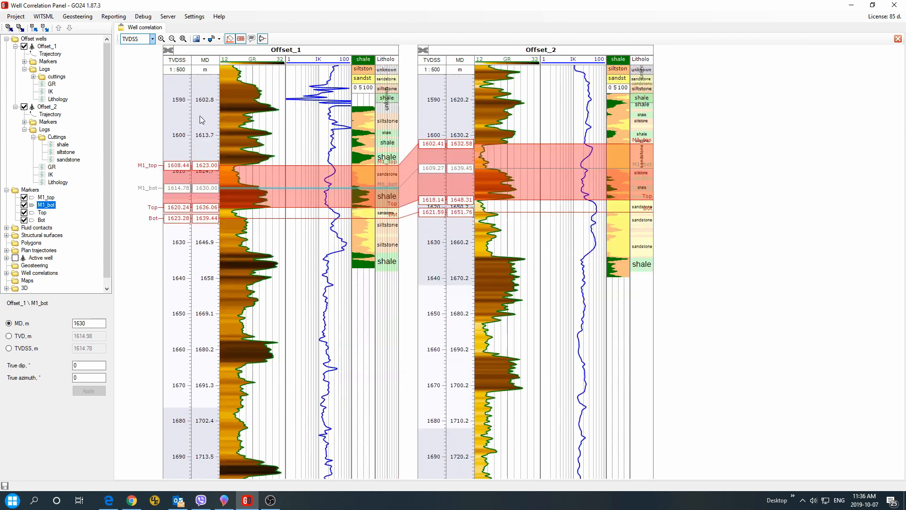
scroll(212, 132, "up", 5)
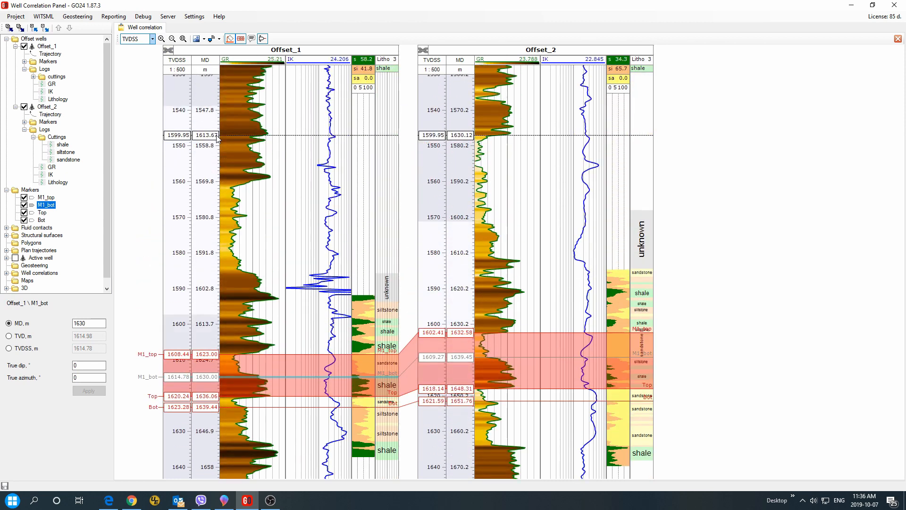
scroll(217, 137, "down", 1)
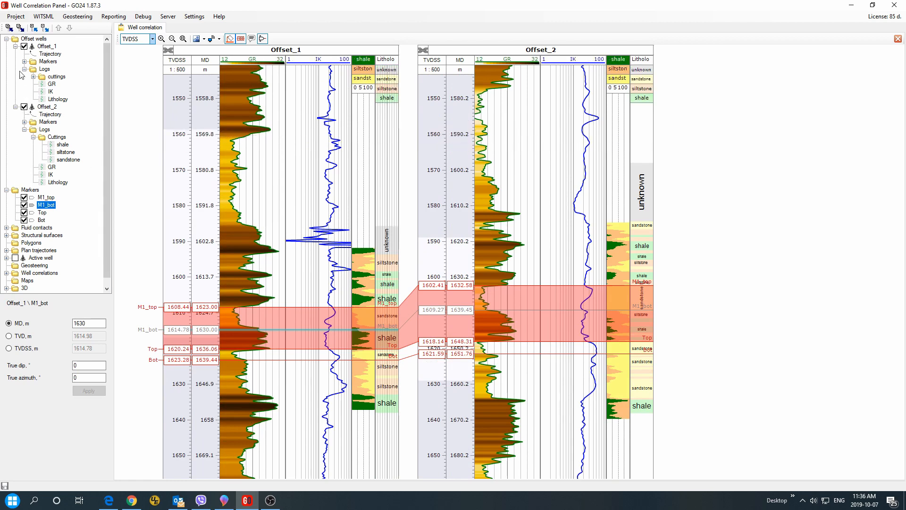
Display the OWC 1626m fluid contact and the Top and Bot structural surfaces on the correlation panel
left_click(7, 228)
left_click(23, 235)
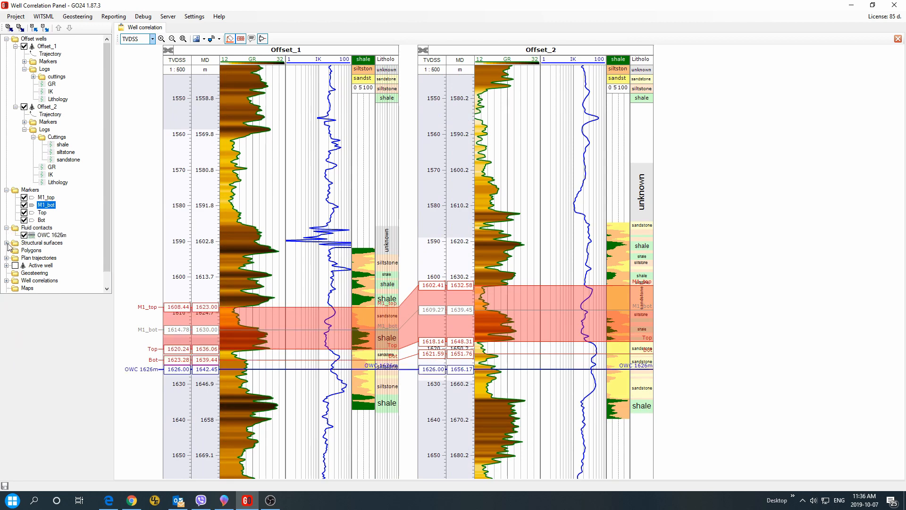
left_click(7, 243)
left_click(24, 251)
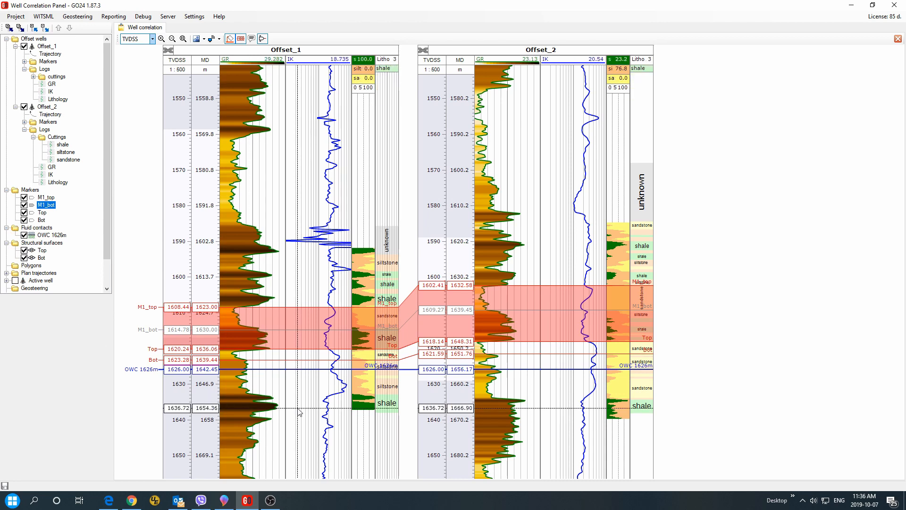
scroll(298, 411, "up", 4)
scroll(297, 407, "down", 5)
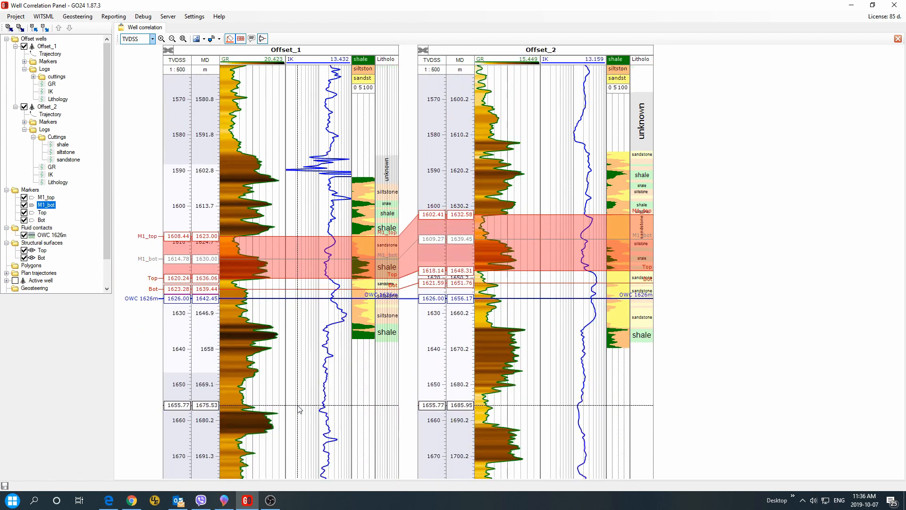